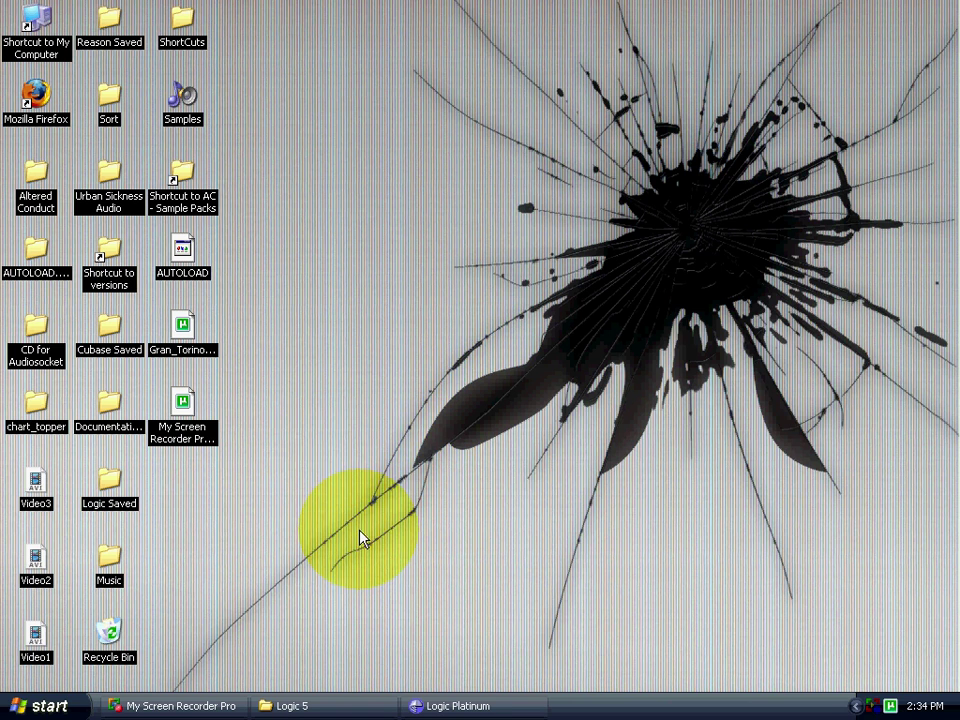
Pull both Transport bars out of the bottom dock and close each one
{"action": "left_click", "coordinate": [477, 709]}
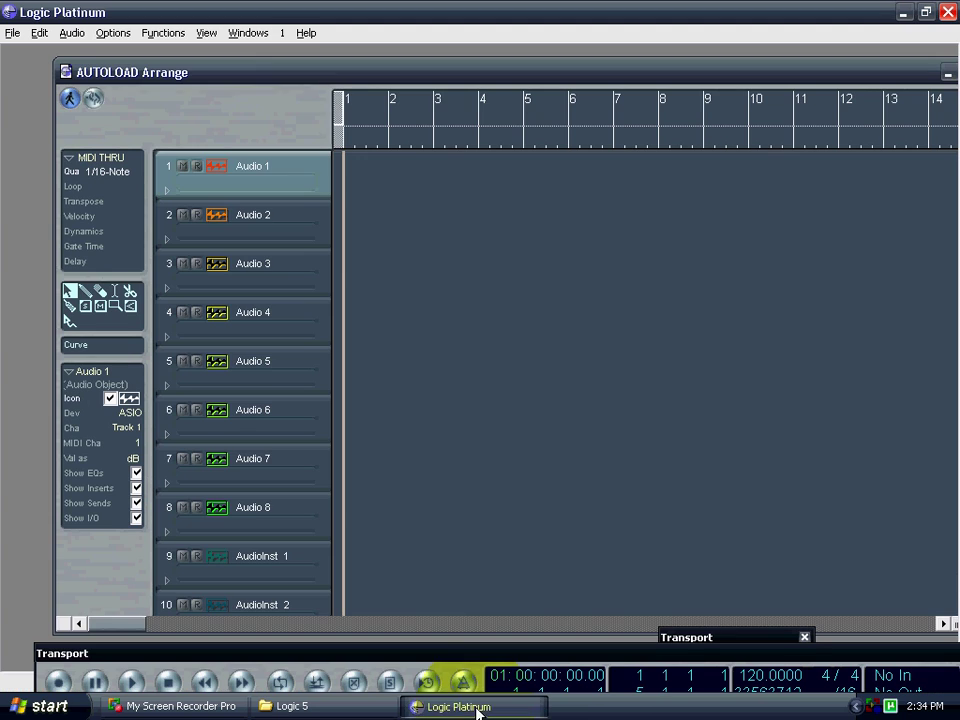
{"action": "left_click_drag", "start_coordinate": [83, 78], "coordinate": [81, 73]}
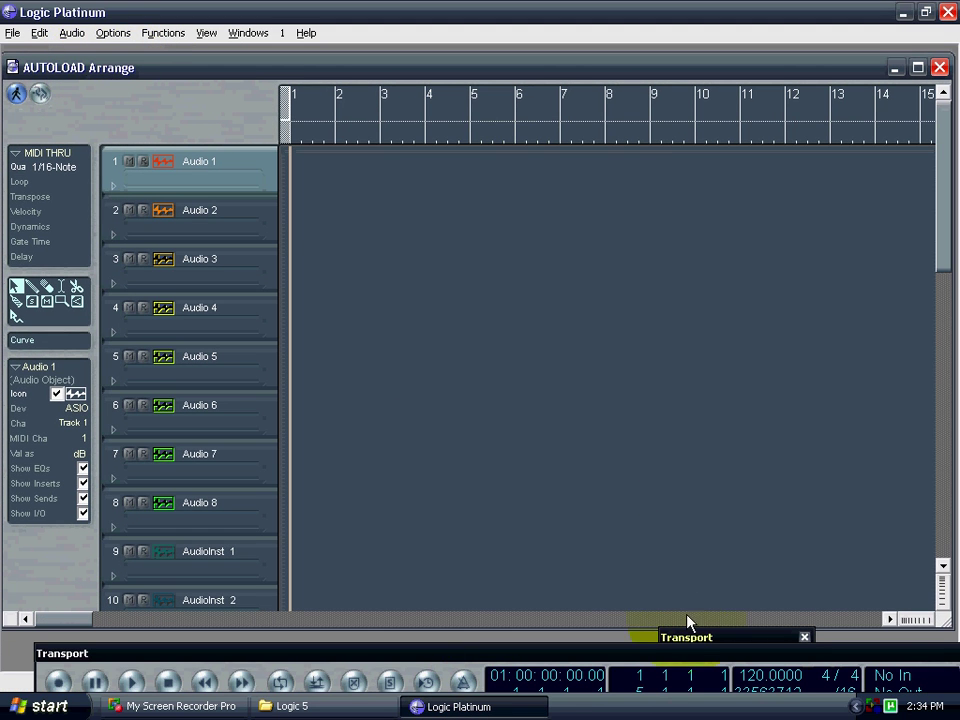
{"action": "left_click_drag", "start_coordinate": [701, 660], "coordinate": [614, 513]}
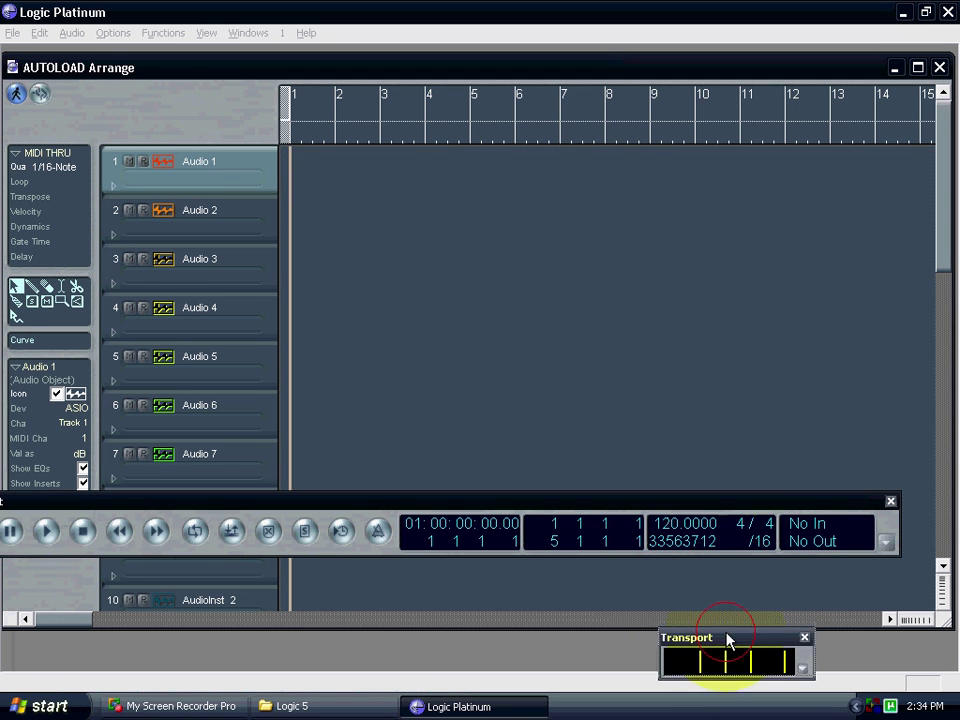
{"action": "left_click_drag", "start_coordinate": [728, 637], "coordinate": [683, 400]}
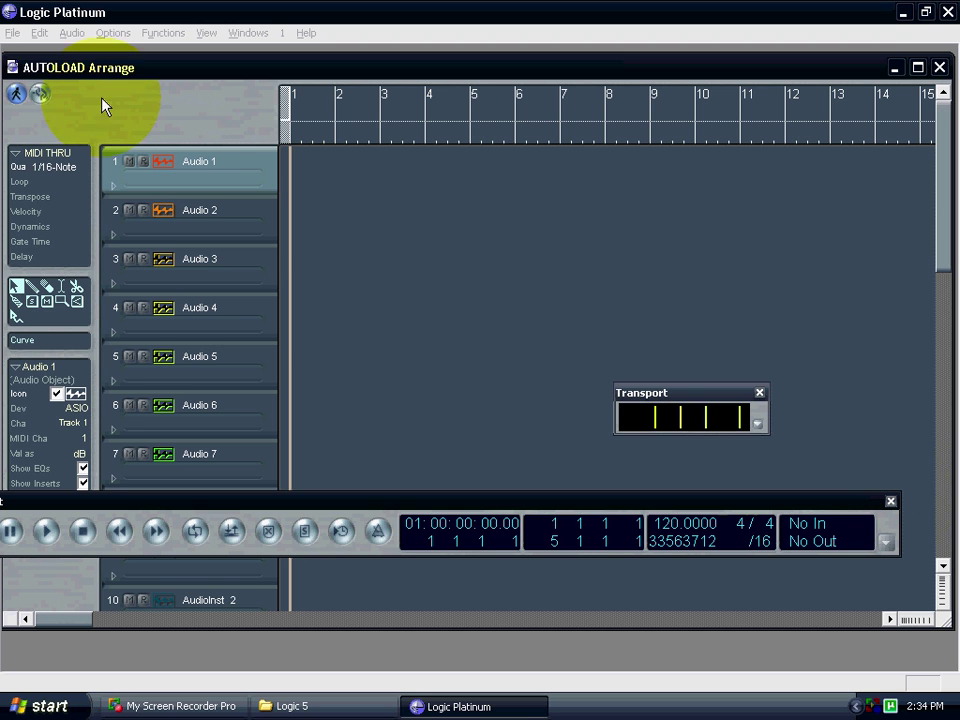
{"action": "left_click_drag", "start_coordinate": [328, 500], "coordinate": [390, 492]}
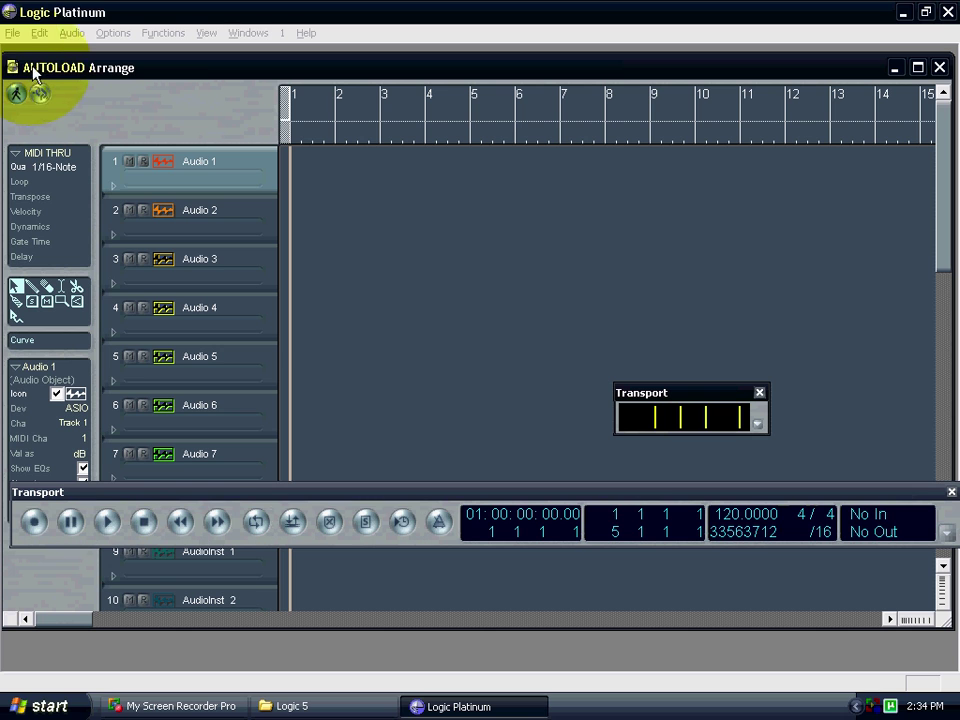
{"action": "left_click", "coordinate": [759, 393]}
{"action": "left_click", "coordinate": [951, 492]}
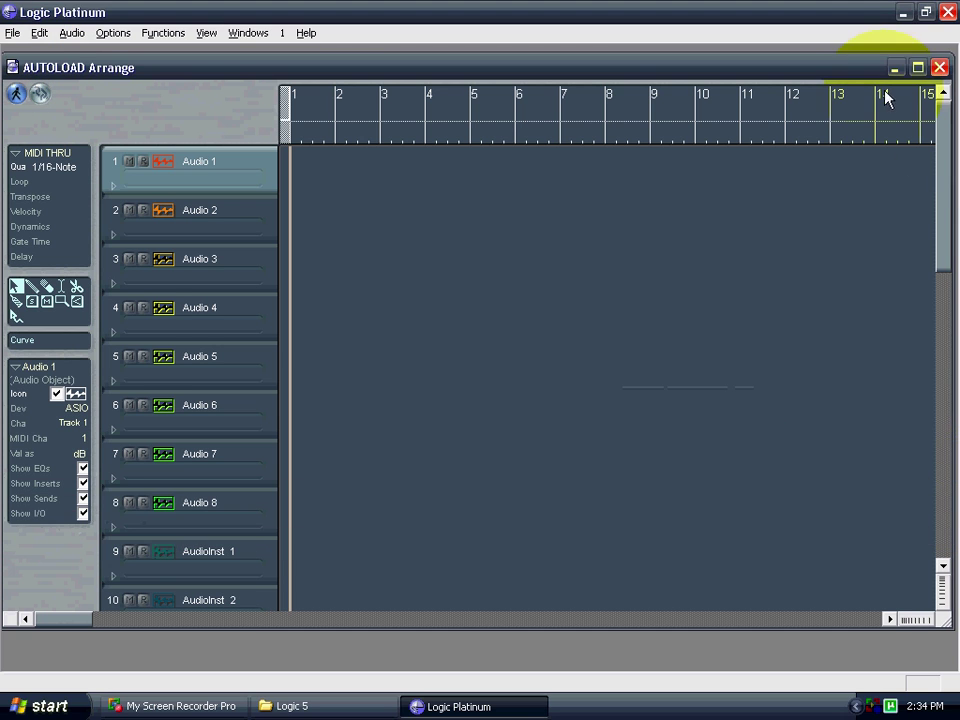
{"action": "left_click", "coordinate": [919, 68]}
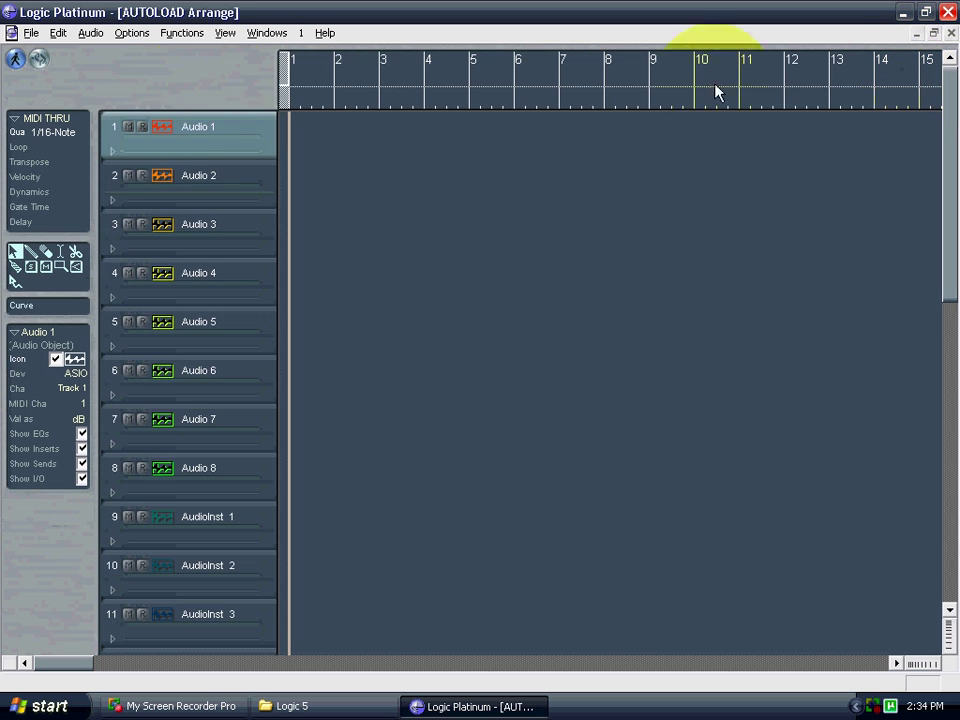
{"action": "left_click", "coordinate": [231, 179]}
{"action": "left_click_drag", "start_coordinate": [953, 152], "coordinate": [953, 575]}
{"action": "left_click", "coordinate": [198, 136]}
{"action": "left_click", "coordinate": [276, 257]}
{"action": "left_click_drag", "start_coordinate": [943, 420], "coordinate": [955, 105]}
{"action": "scroll", "coordinate": [218, 520], "scroll_direction": "up", "scroll_amount": 2}
{"action": "left_click", "coordinate": [242, 148]}
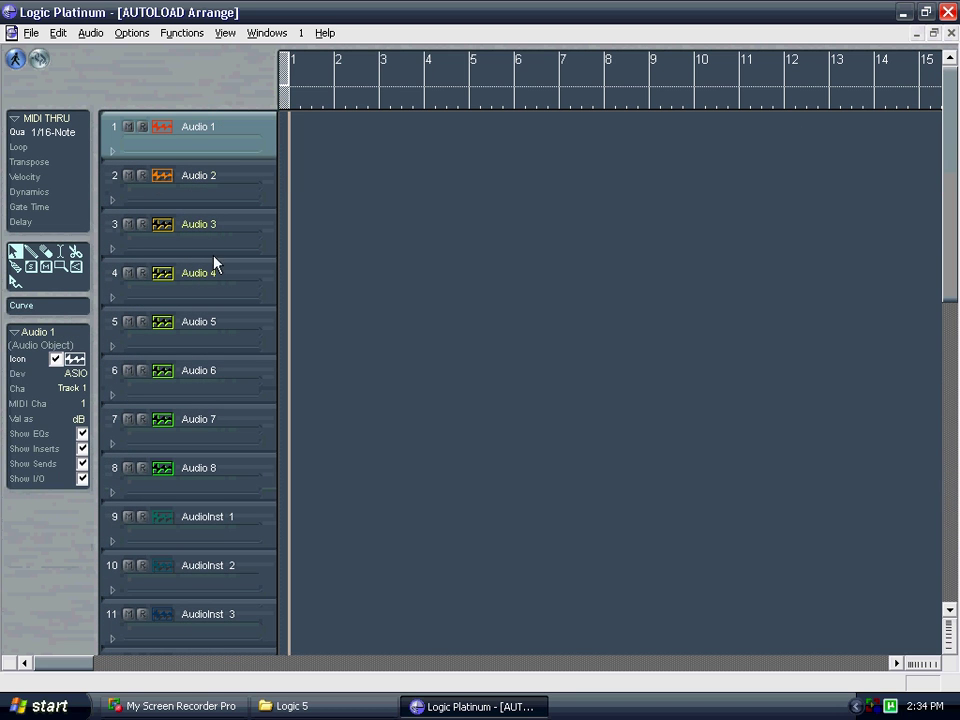
{"action": "scroll", "coordinate": [224, 478], "scroll_direction": "down", "scroll_amount": 8}
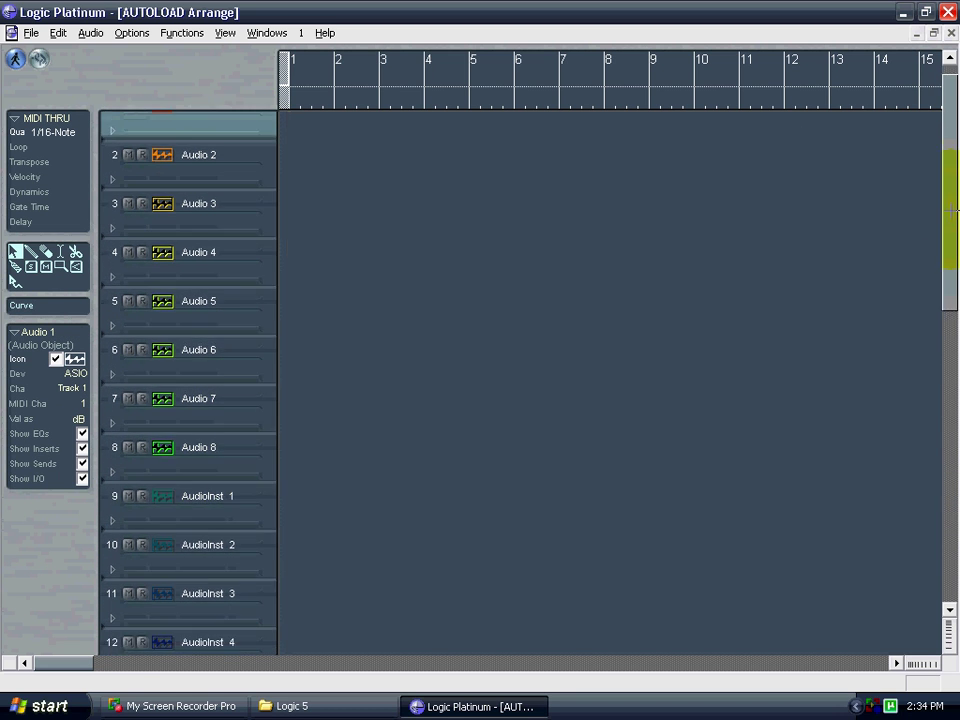
Reassign Grand Piano track 17 to the Audio 9 audio channel
{"action": "left_click", "coordinate": [171, 306]}
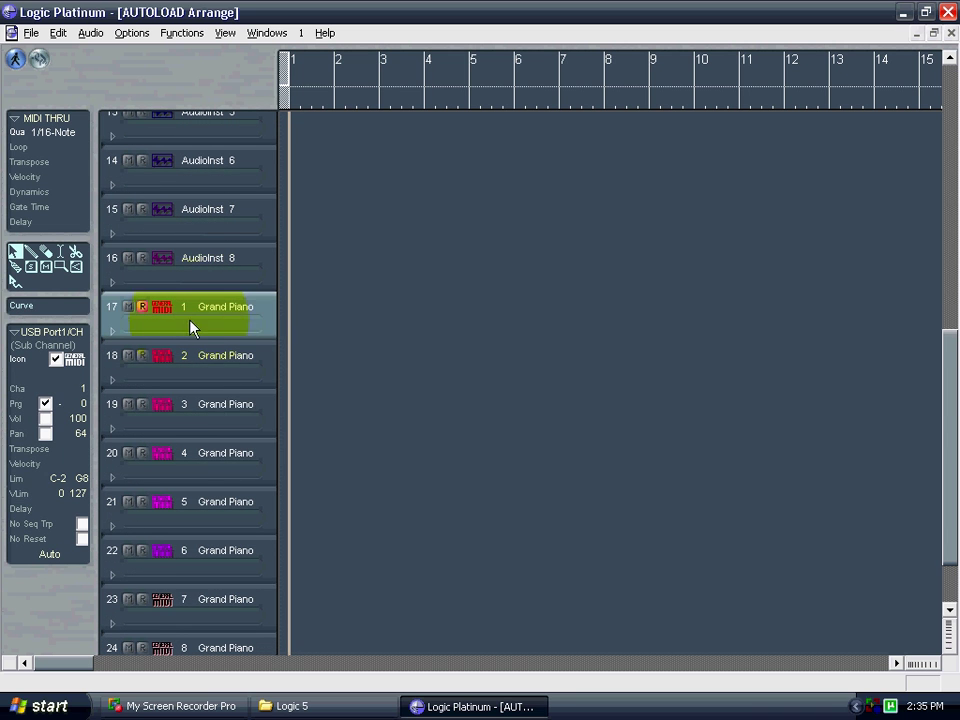
{"action": "left_click", "coordinate": [218, 318]}
{"action": "mouse_move", "coordinate": [245, 339]}
{"action": "mouse_move", "coordinate": [382, 339]}
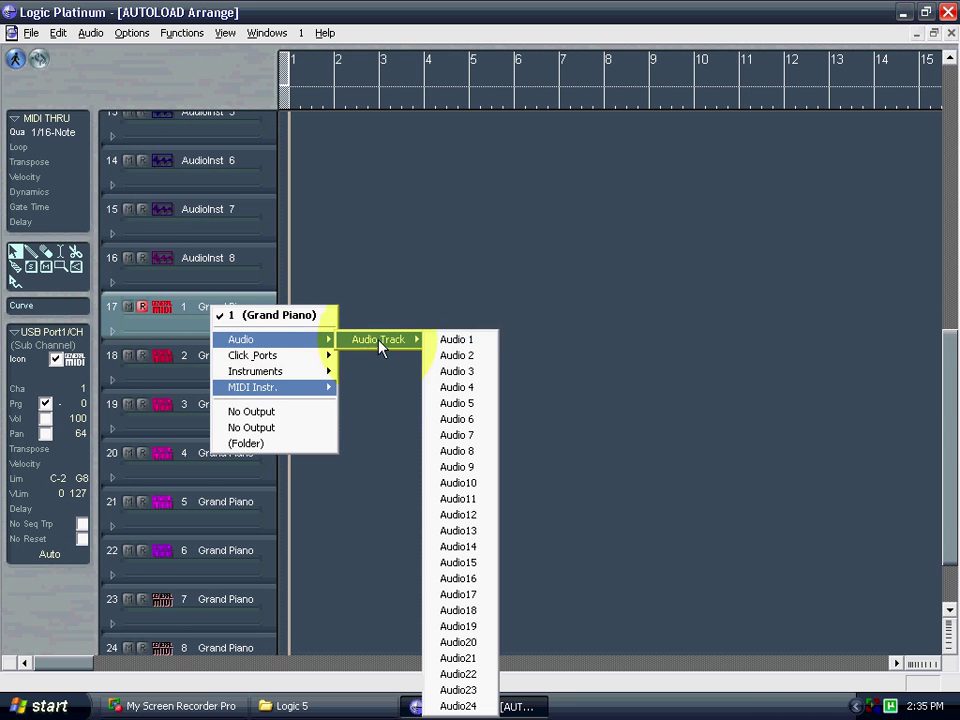
{"action": "left_click", "coordinate": [486, 480]}
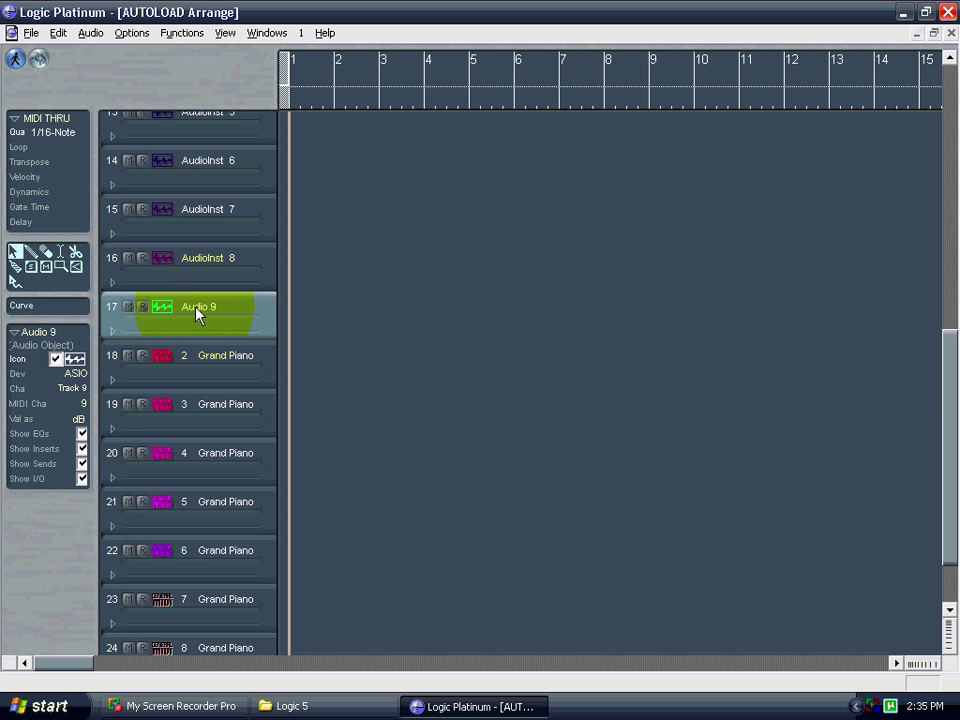
Reassign track 18 to Audio10 and move the Audio 9 track under Audio 8
{"action": "left_click", "coordinate": [220, 356]}
{"action": "right_click", "coordinate": [216, 358]}
{"action": "mouse_move", "coordinate": [280, 392]}
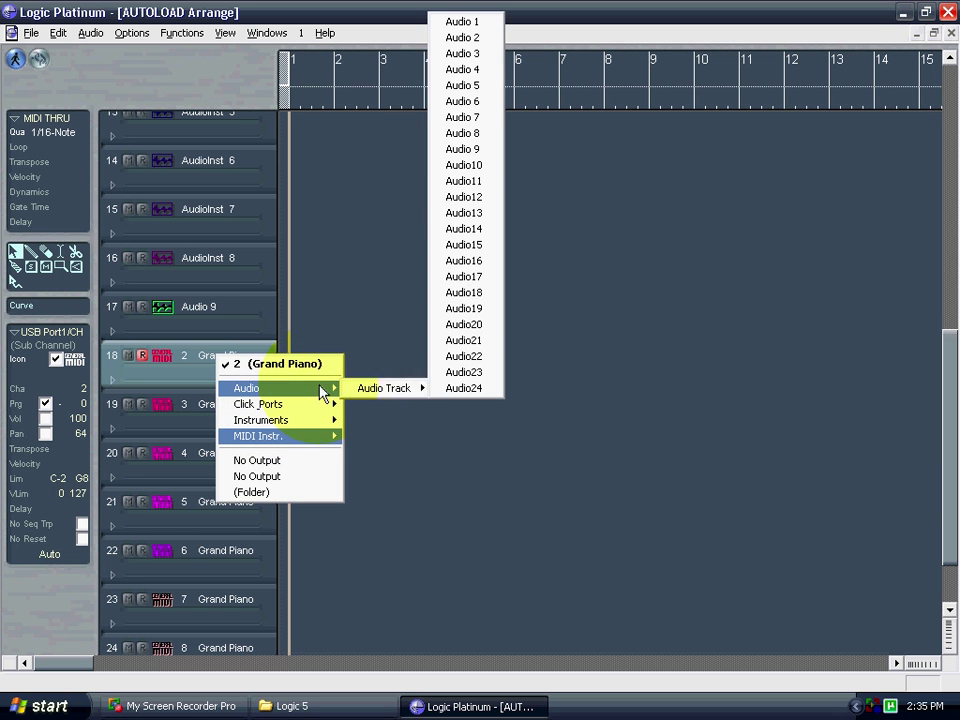
{"action": "mouse_move", "coordinate": [395, 388]}
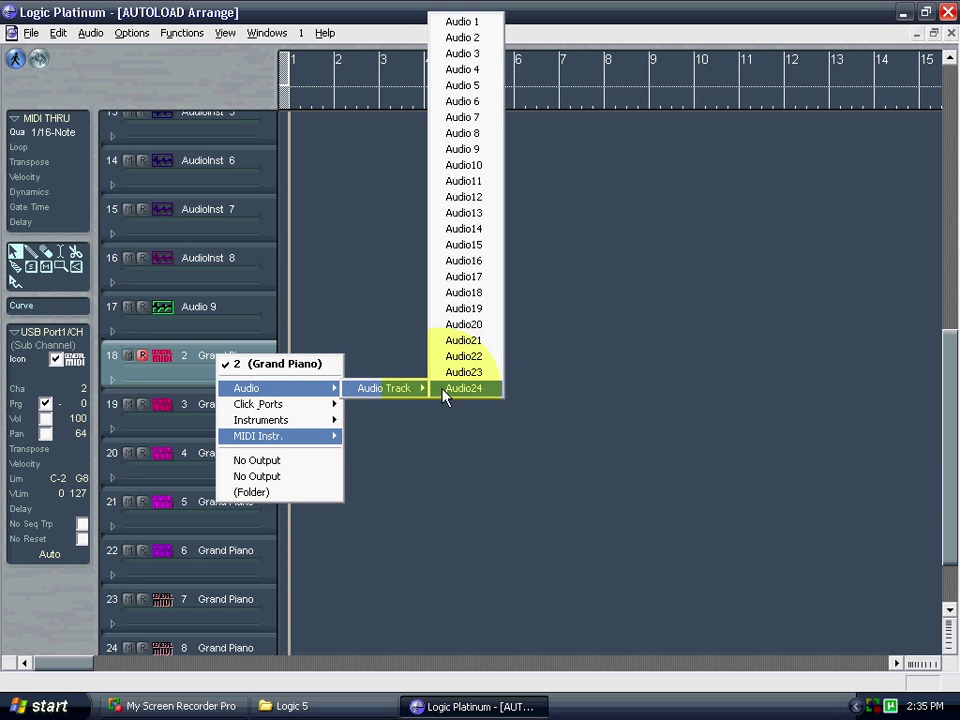
{"action": "left_click", "coordinate": [491, 170]}
{"action": "left_click_drag", "start_coordinate": [130, 307], "coordinate": [206, 467]}
{"action": "left_click_drag", "start_coordinate": [955, 258], "coordinate": [900, 141]}
Select the AudioInst 8 track in the arrange list
{"action": "left_click", "coordinate": [197, 130]}
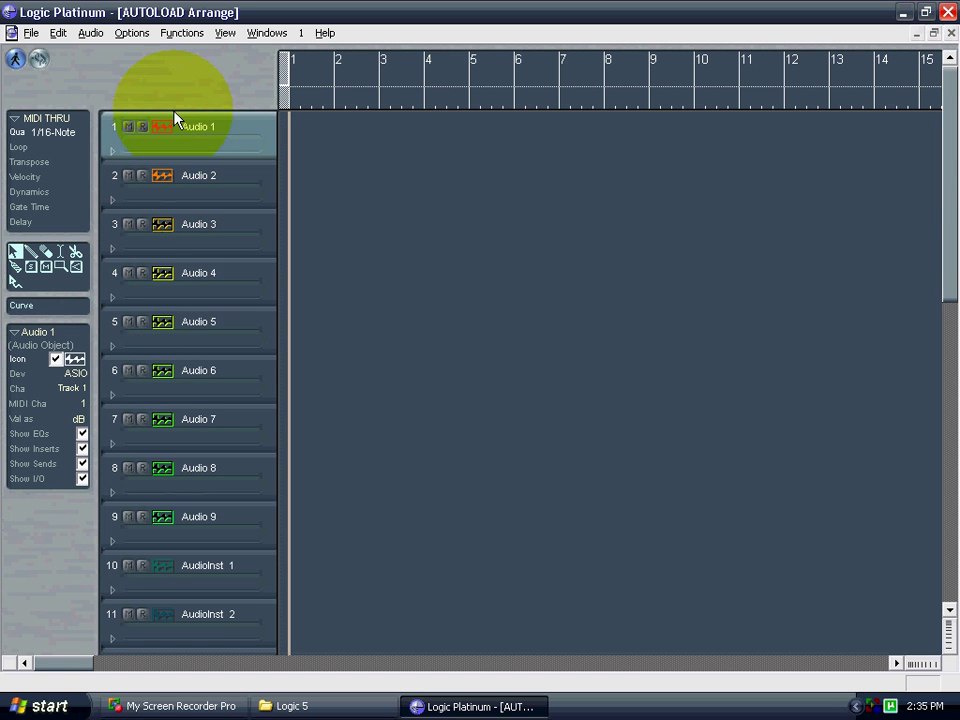
{"action": "left_click", "coordinate": [207, 519]}
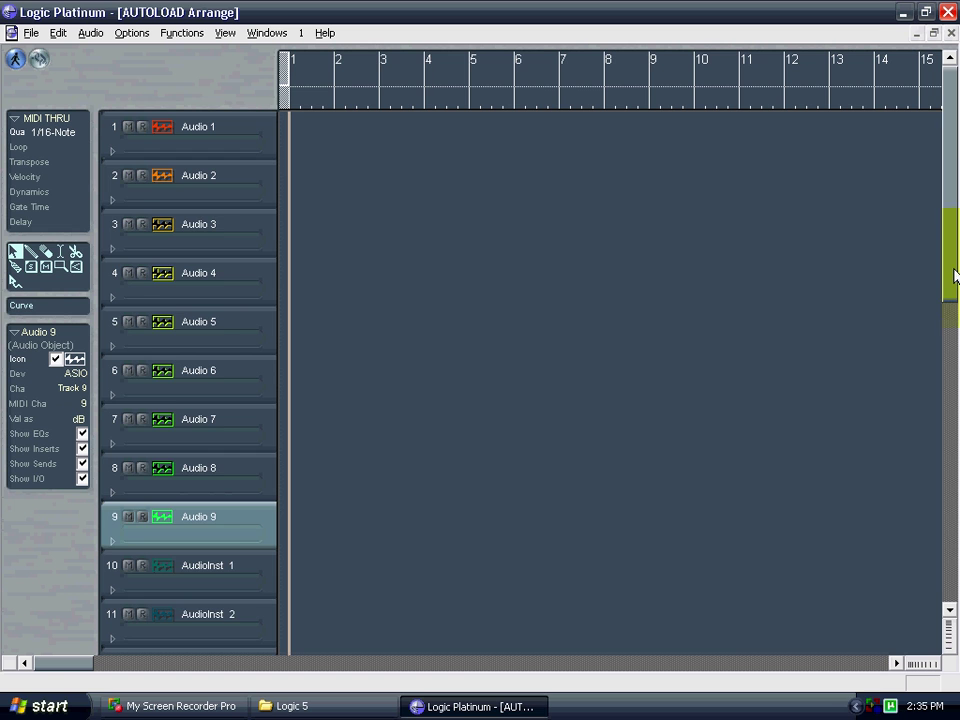
{"action": "left_click", "coordinate": [955, 350]}
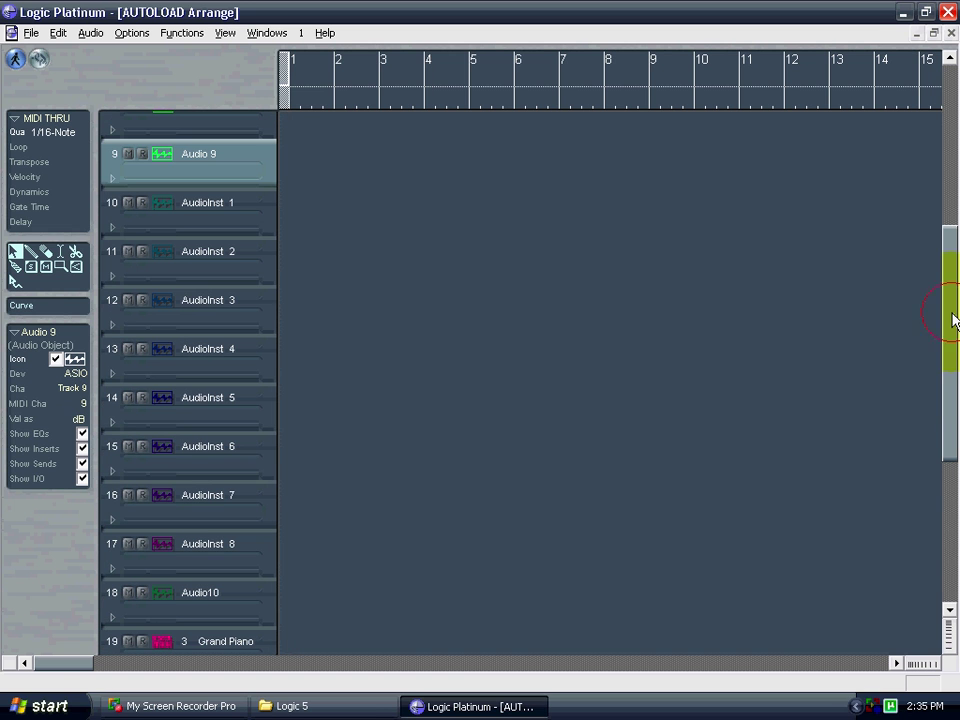
{"action": "left_click", "coordinate": [217, 556]}
{"action": "left_click", "coordinate": [168, 36]}
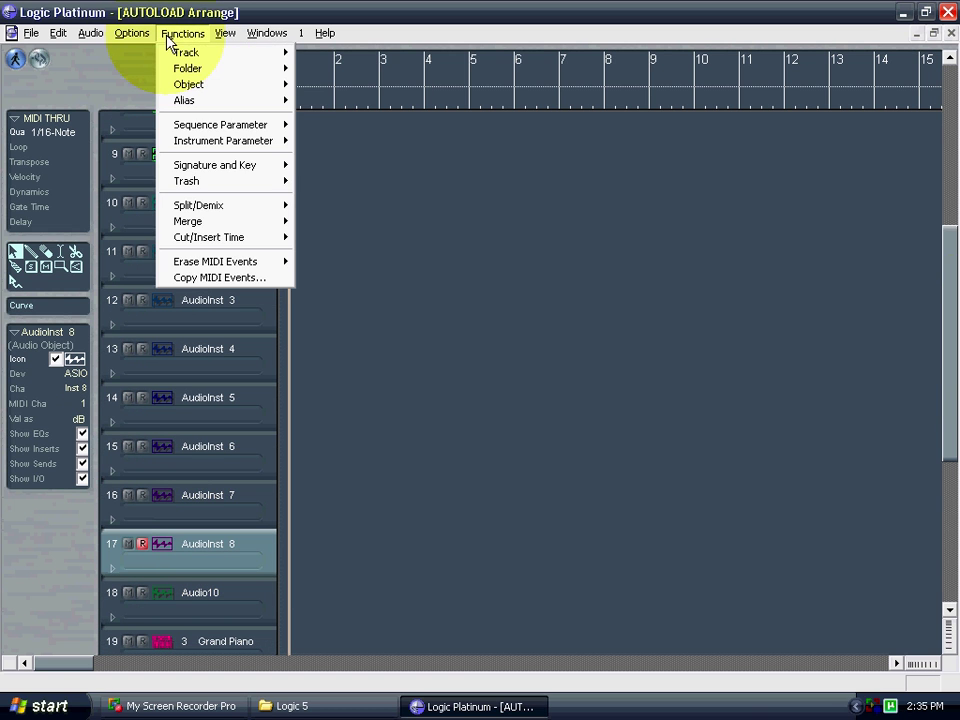
{"action": "left_click", "coordinate": [240, 557]}
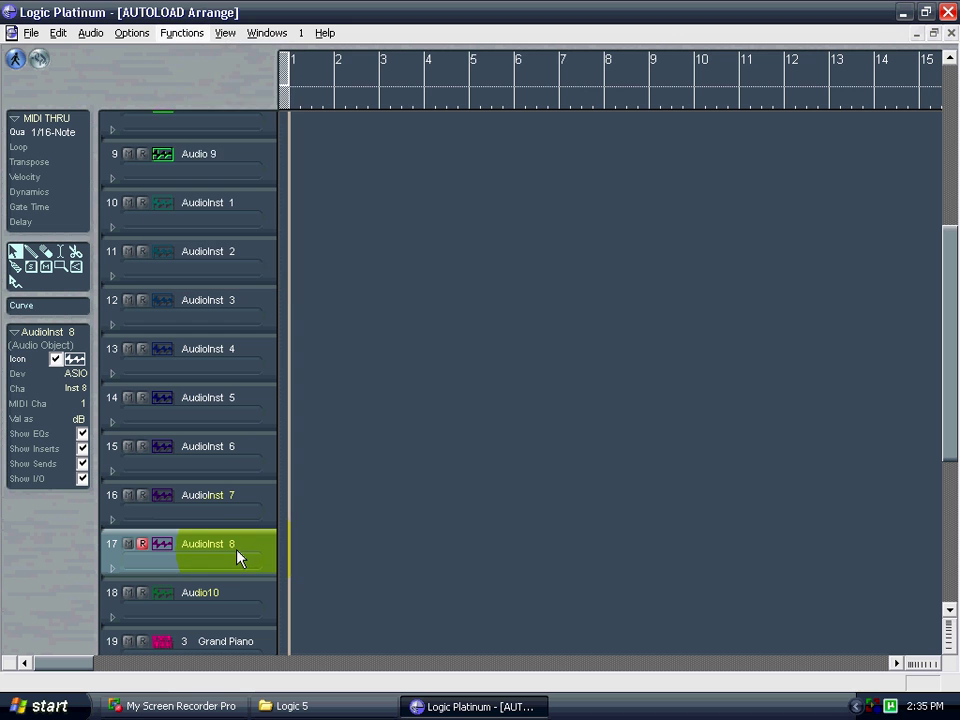
Add an AudioInst 9 track below AudioInst 8 with Create with next Instrument
{"action": "left_click", "coordinate": [182, 34]}
{"action": "mouse_move", "coordinate": [184, 55]}
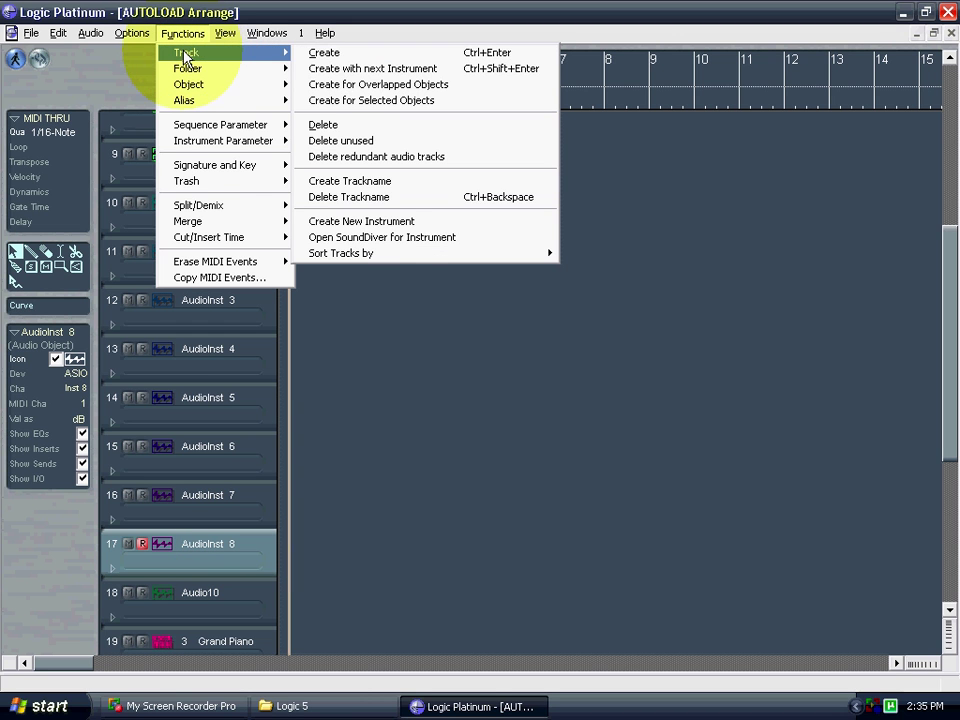
{"action": "left_click", "coordinate": [372, 68]}
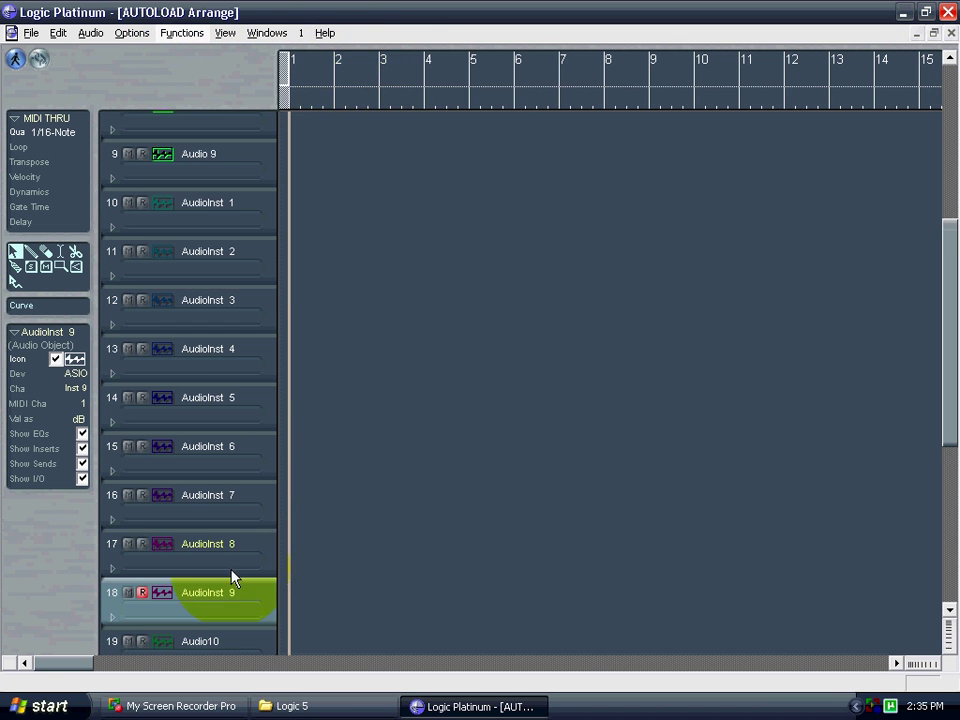
{"action": "left_click", "coordinate": [955, 370]}
{"action": "left_click_drag", "start_coordinate": [955, 378], "coordinate": [950, 508]}
{"action": "left_click", "coordinate": [249, 362]}
{"action": "left_click", "coordinate": [953, 416]}
{"action": "left_click", "coordinate": [950, 235]}
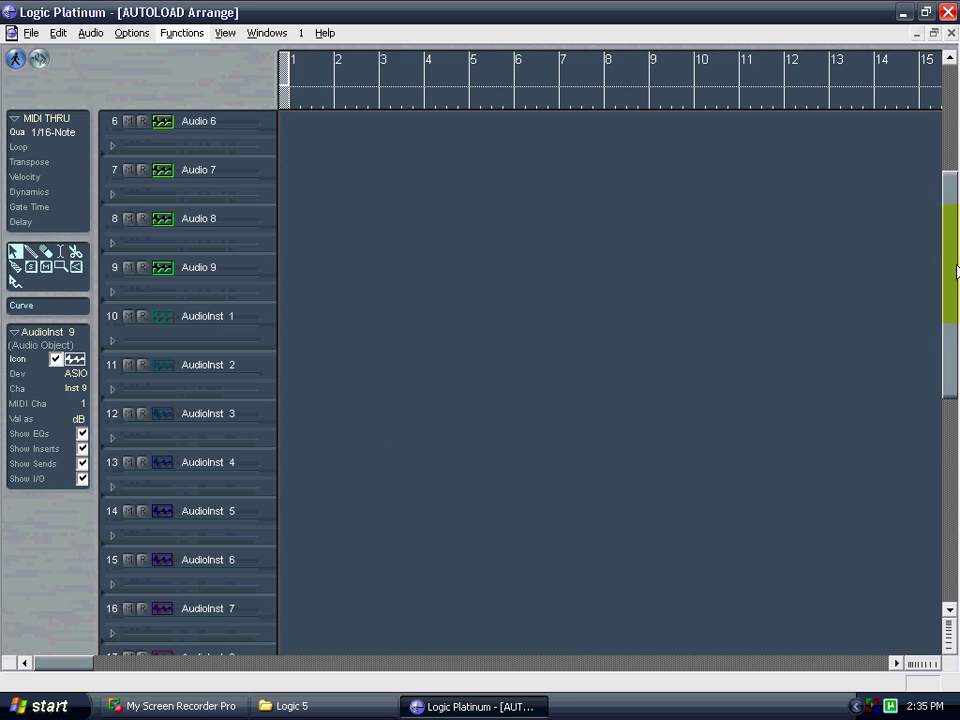
{"action": "left_click", "coordinate": [955, 150]}
Reopen the Transport window from the Windows menu and move it right
{"action": "left_click", "coordinate": [232, 541]}
{"action": "left_click", "coordinate": [161, 520]}
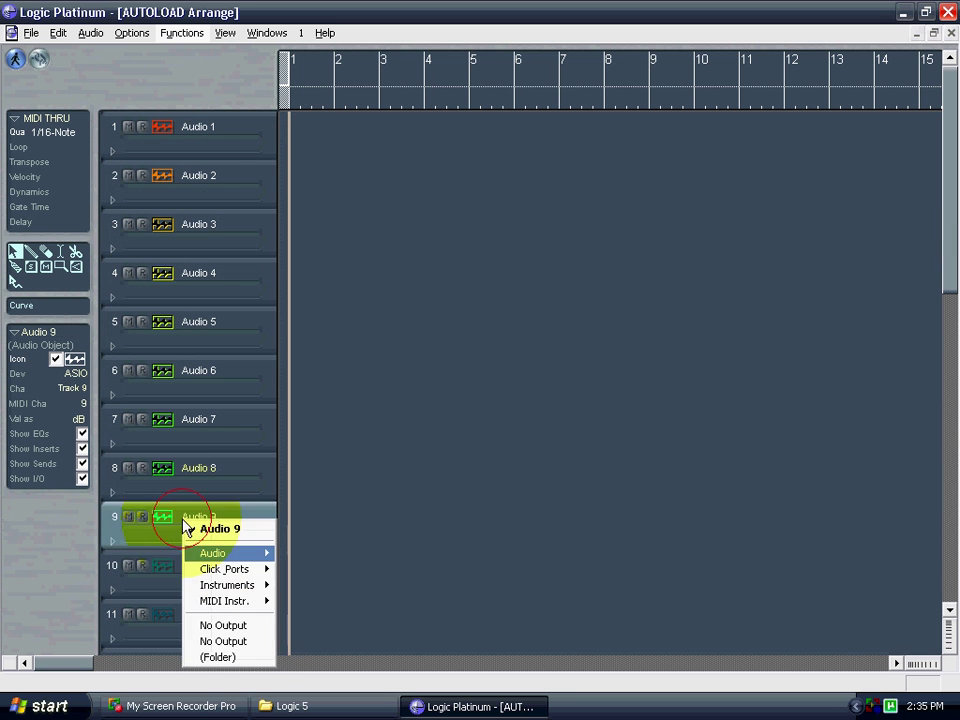
{"action": "left_click", "coordinate": [265, 34]}
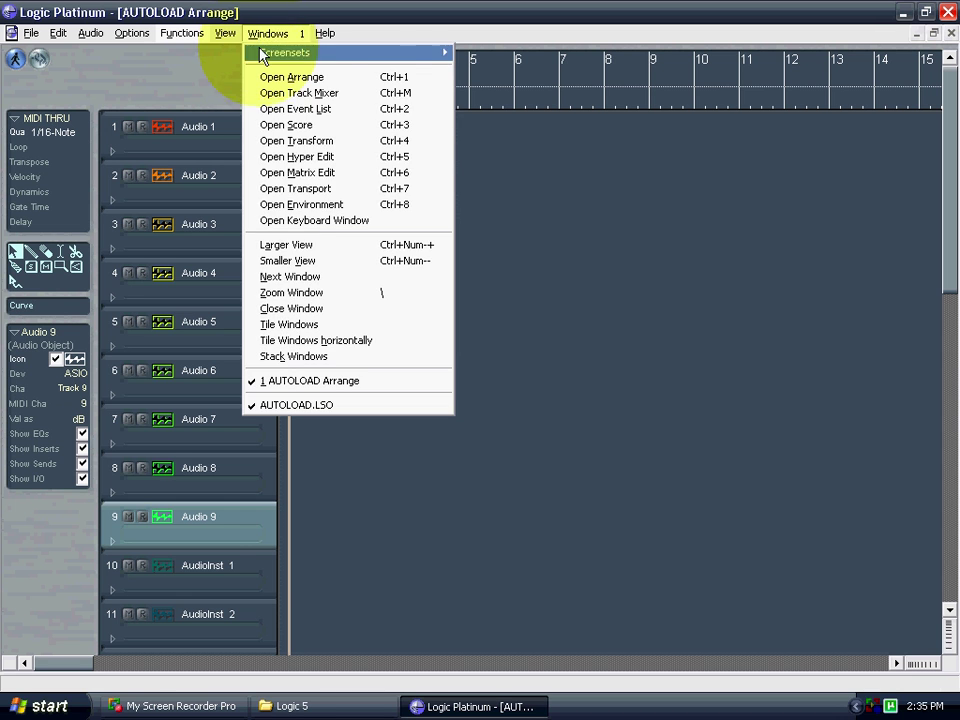
{"action": "left_click", "coordinate": [268, 188]}
{"action": "left_click_drag", "start_coordinate": [400, 493], "coordinate": [658, 563]}
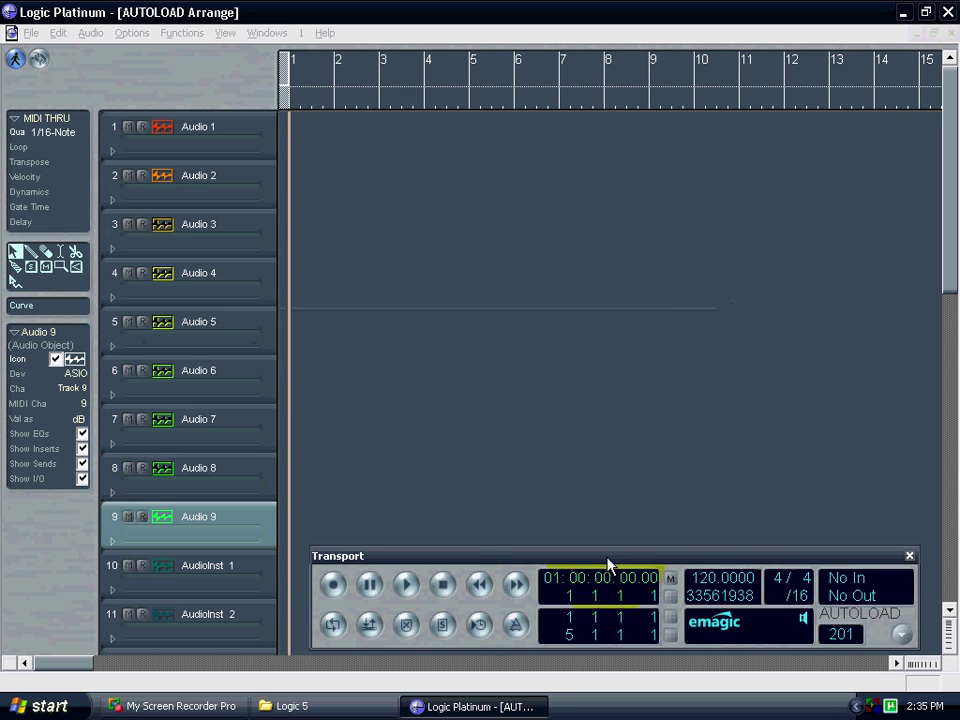
Shrink the Transport to its smallest size at the bottom right
{"action": "left_click", "coordinate": [901, 634]}
{"action": "mouse_move", "coordinate": [777, 373]}
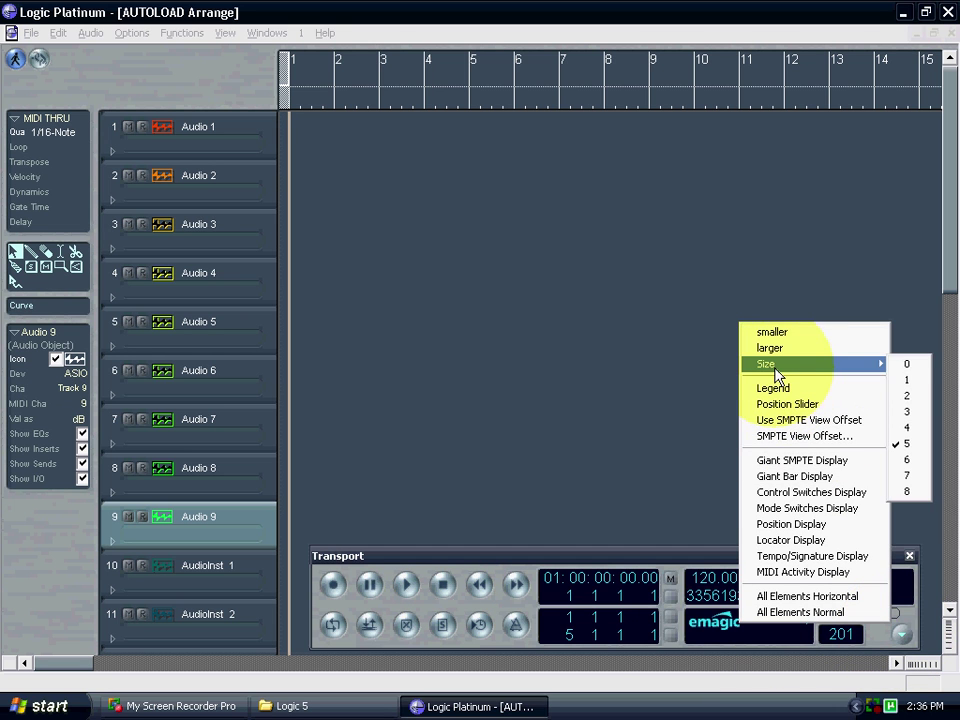
{"action": "left_click", "coordinate": [903, 364]}
{"action": "left_click_drag", "start_coordinate": [608, 565], "coordinate": [848, 593]}
Add the Transport's Position Slider, then remove it again
{"action": "left_click", "coordinate": [913, 638]}
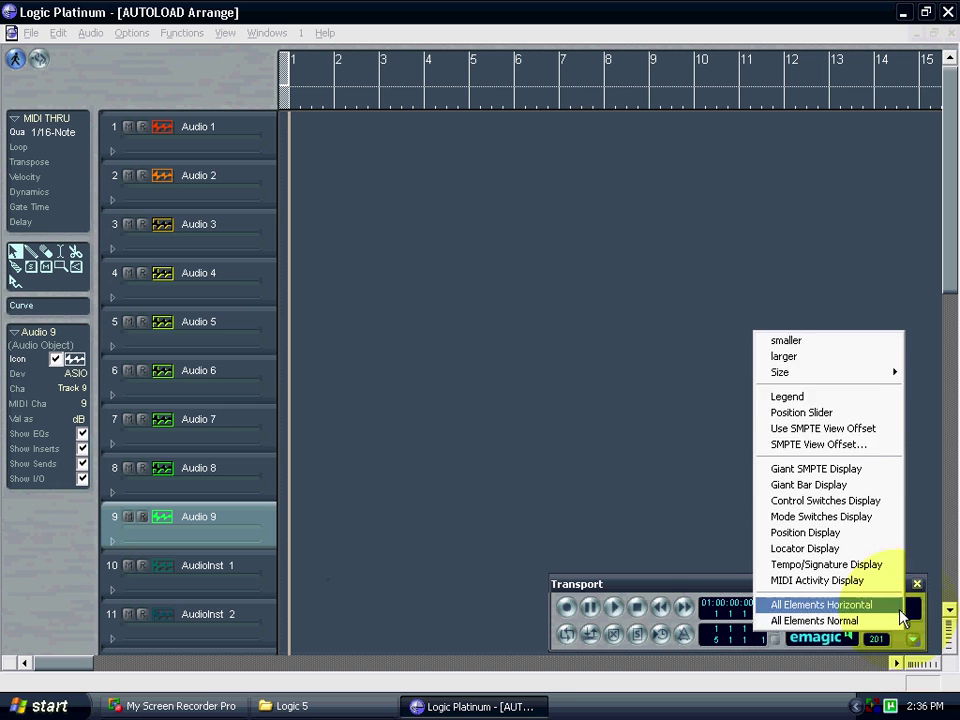
{"action": "left_click", "coordinate": [800, 412]}
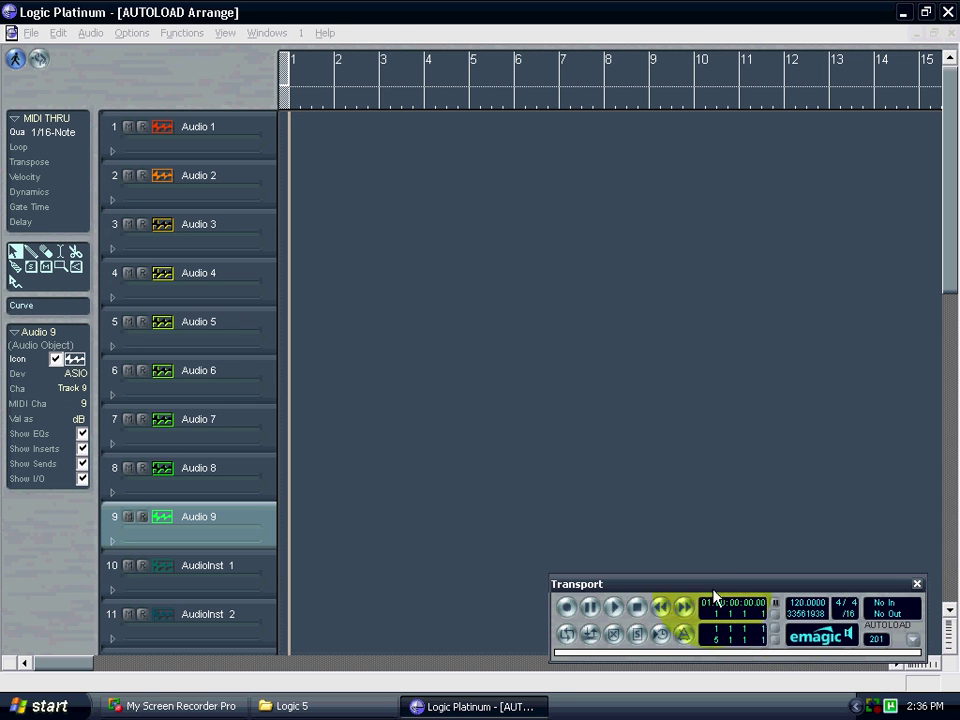
{"action": "left_click", "coordinate": [913, 639]}
{"action": "left_click", "coordinate": [825, 414]}
Try All Elements Horizontal, then settle on the All Elements Normal layout
{"action": "left_click", "coordinate": [913, 638]}
{"action": "left_click", "coordinate": [806, 612]}
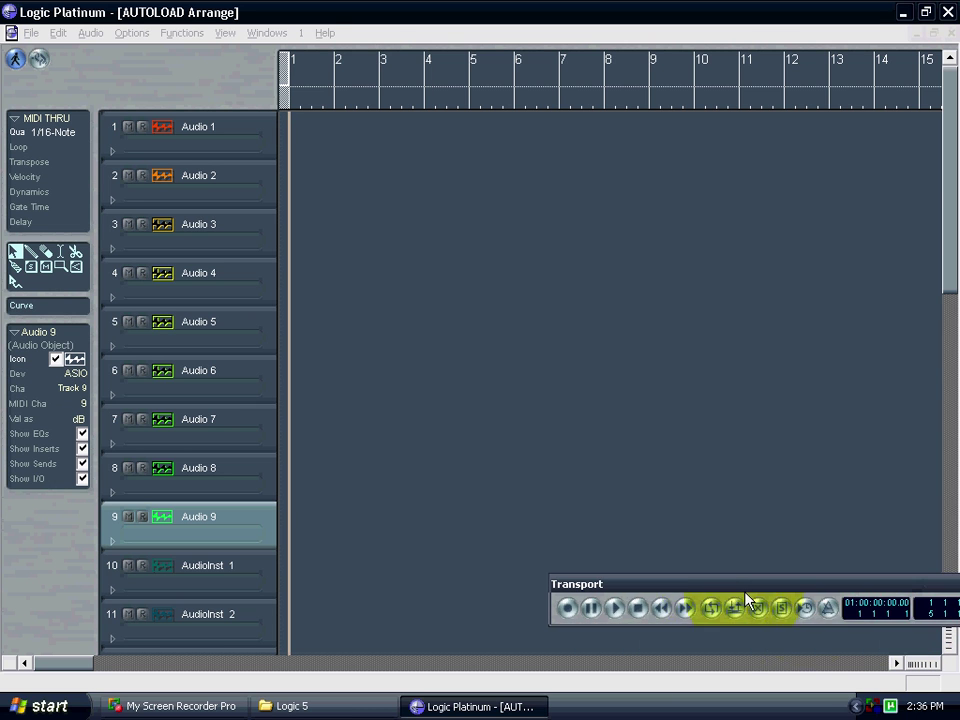
{"action": "left_click", "coordinate": [896, 605]}
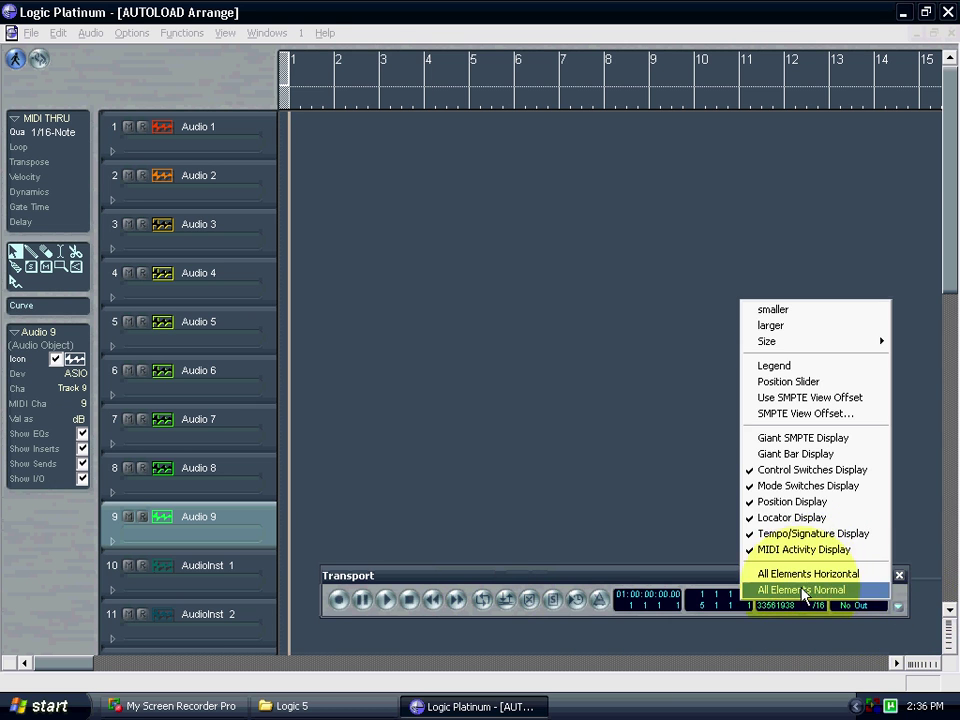
{"action": "left_click", "coordinate": [804, 590]}
{"action": "left_click_drag", "start_coordinate": [630, 576], "coordinate": [860, 587]}
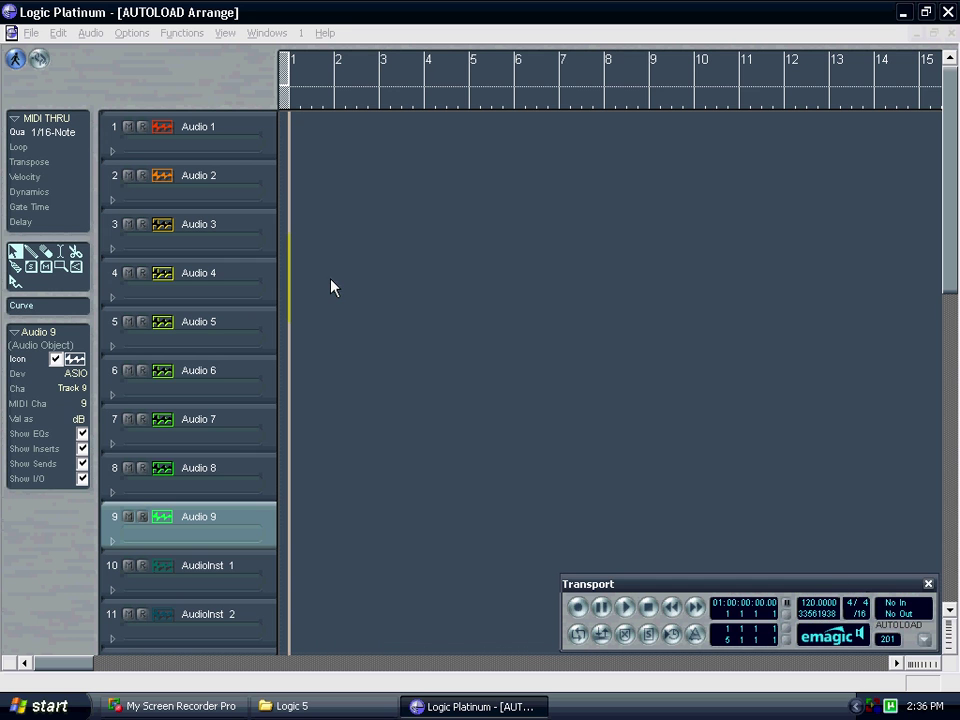
Change the Transport tempo from 120 to 174
{"action": "double_click", "coordinate": [814, 604]}
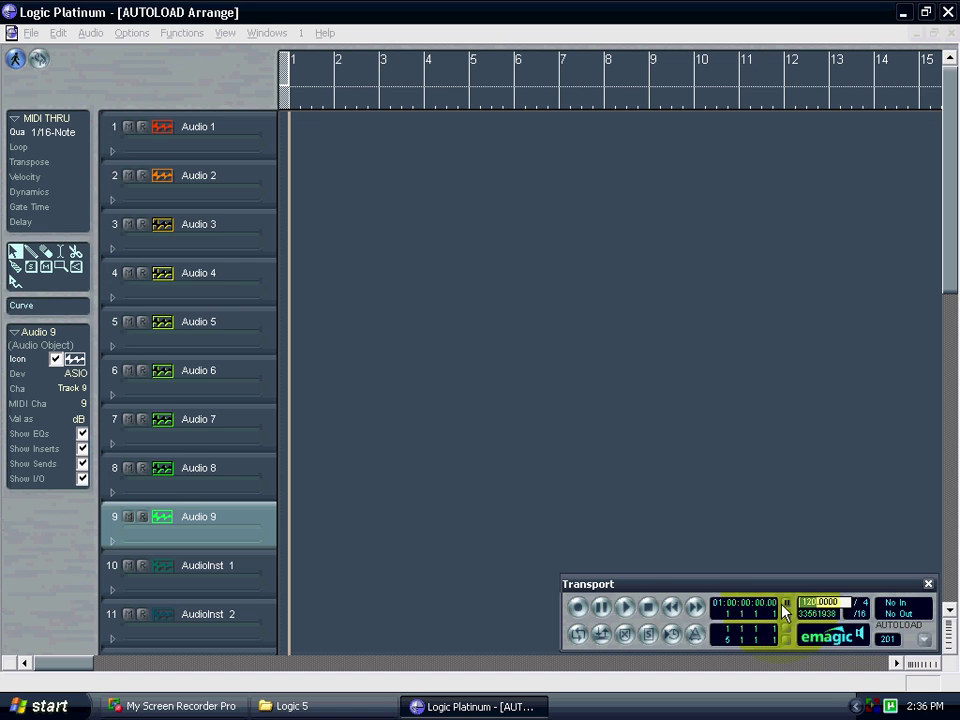
{"action": "key", "text": "BackSpace"}
{"action": "type", "text": "174"}
{"action": "key", "text": "Return"}
{"action": "left_click", "coordinate": [955, 178]}
{"action": "left_click_drag", "start_coordinate": [955, 178], "coordinate": [955, 140]}
Import FullBreak from PERC onto Audio 1 at bar 1 and set a bar 1–6 cycle
{"action": "left_click", "coordinate": [200, 126]}
{"action": "left_click", "coordinate": [91, 33]}
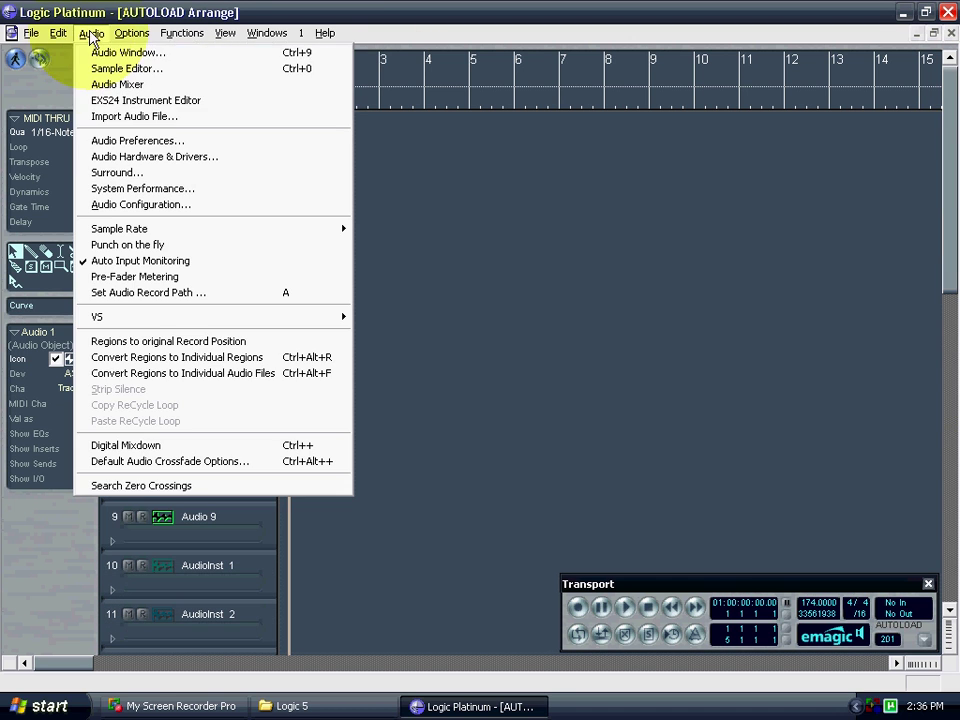
{"action": "left_click", "coordinate": [122, 117]}
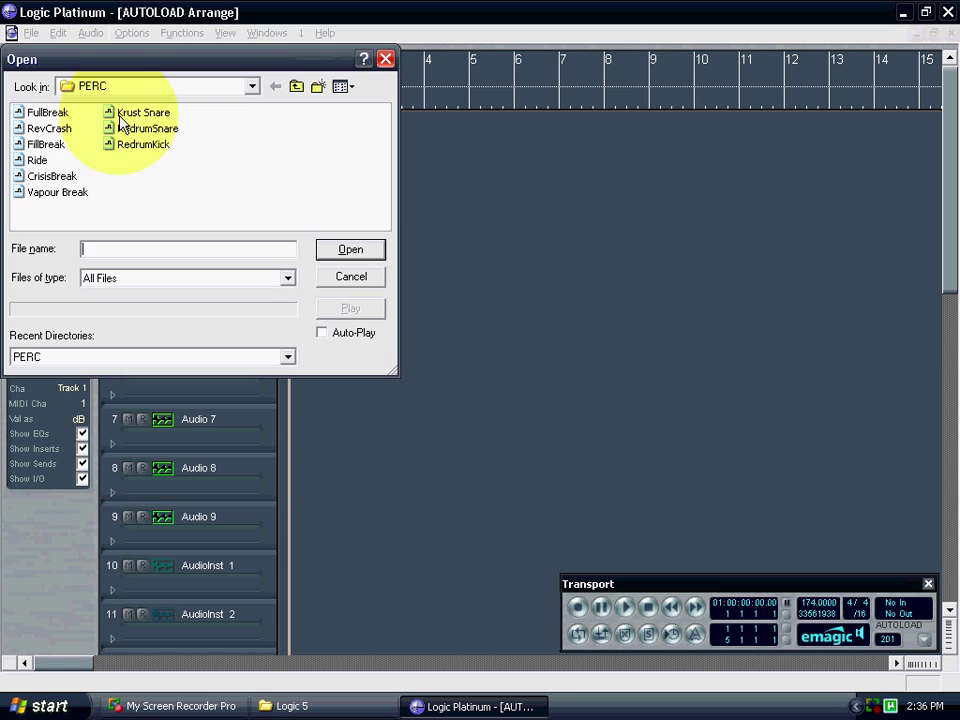
{"action": "left_click", "coordinate": [46, 114]}
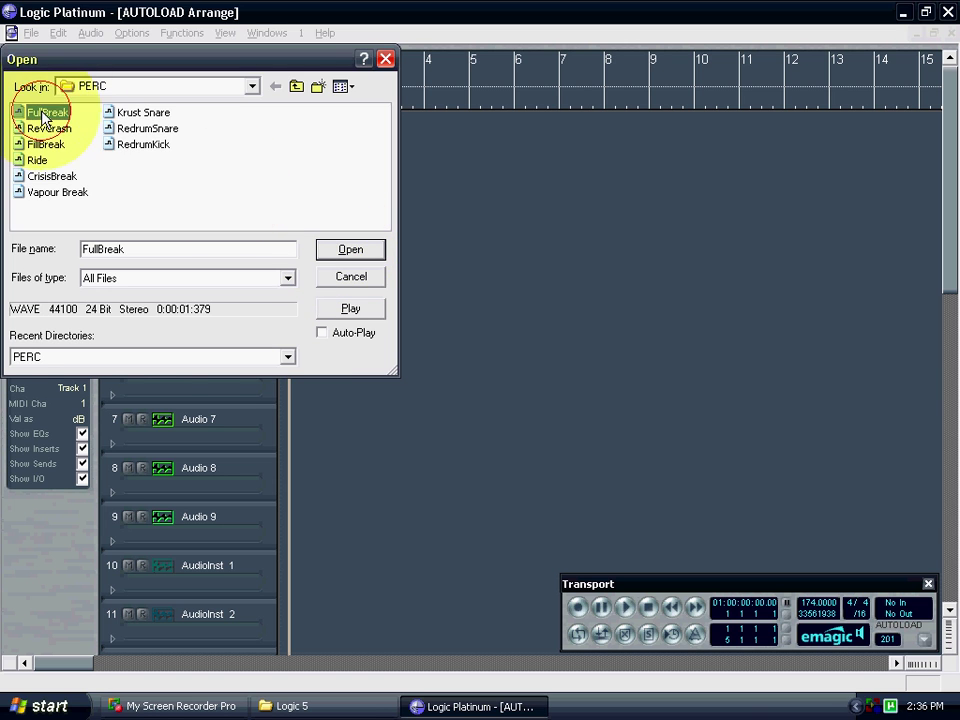
{"action": "double_click", "coordinate": [40, 114]}
{"action": "left_click_drag", "start_coordinate": [292, 72], "coordinate": [529, 90]}
Turn Loop on for the FullBreak region and switch the cycle range off
{"action": "left_click", "coordinate": [302, 147]}
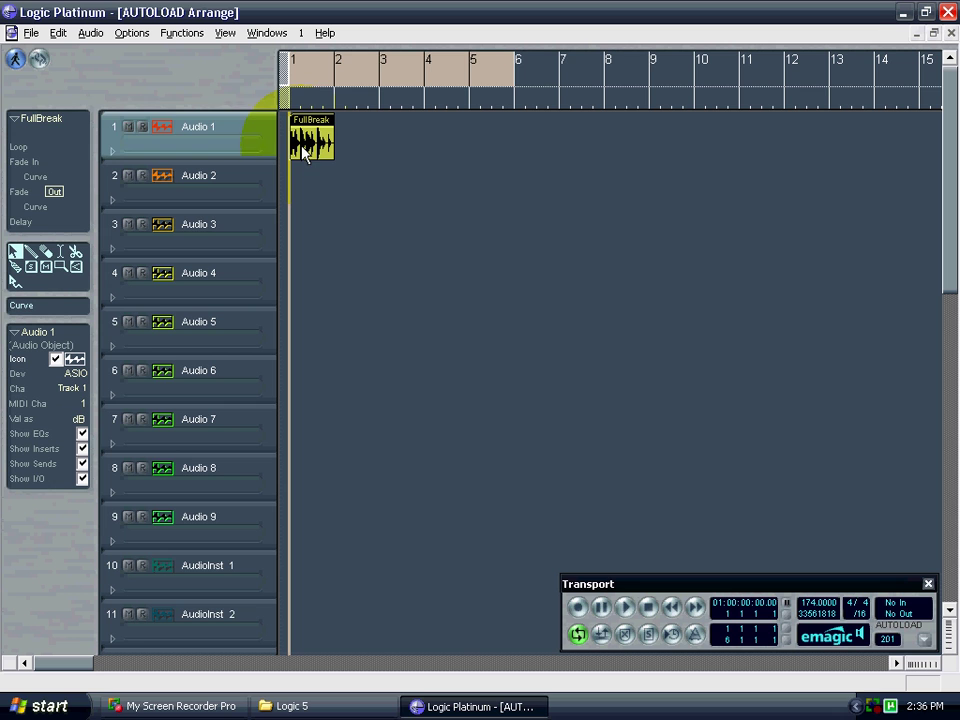
{"action": "left_click", "coordinate": [80, 147]}
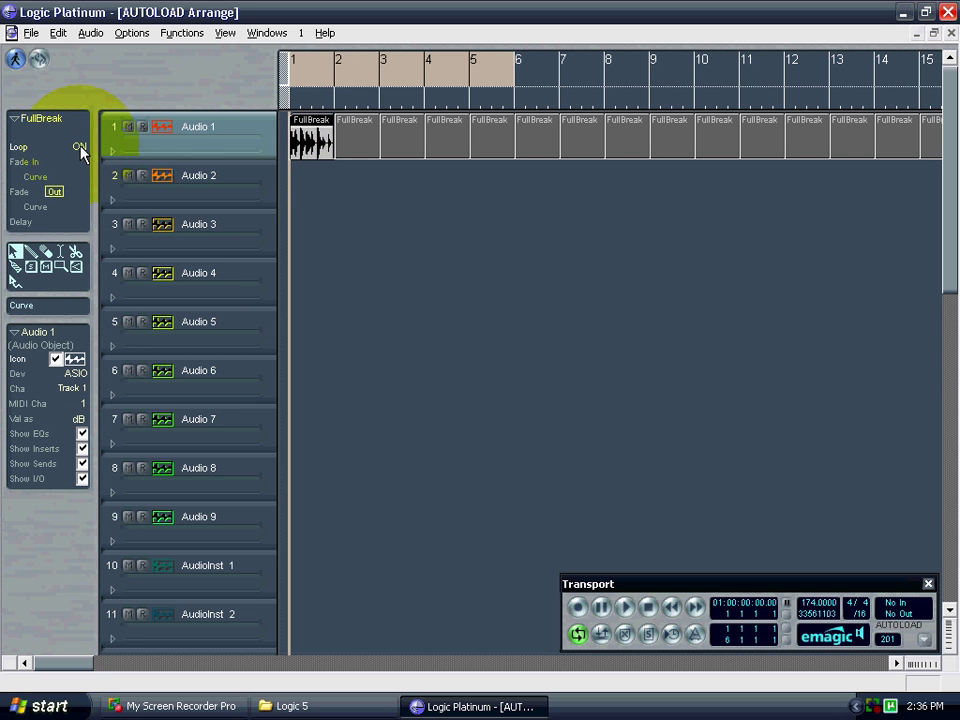
{"action": "left_click", "coordinate": [396, 60]}
{"action": "left_click_drag", "start_coordinate": [952, 370], "coordinate": [957, 182]}
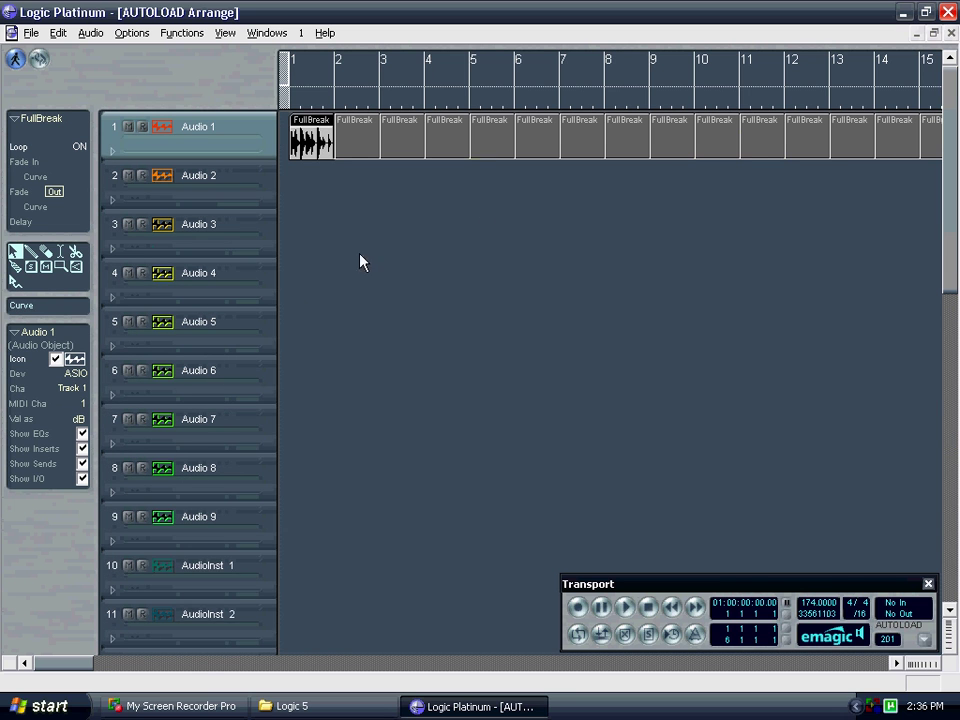
{"action": "left_click", "coordinate": [205, 565]}
{"action": "left_click", "coordinate": [165, 563]}
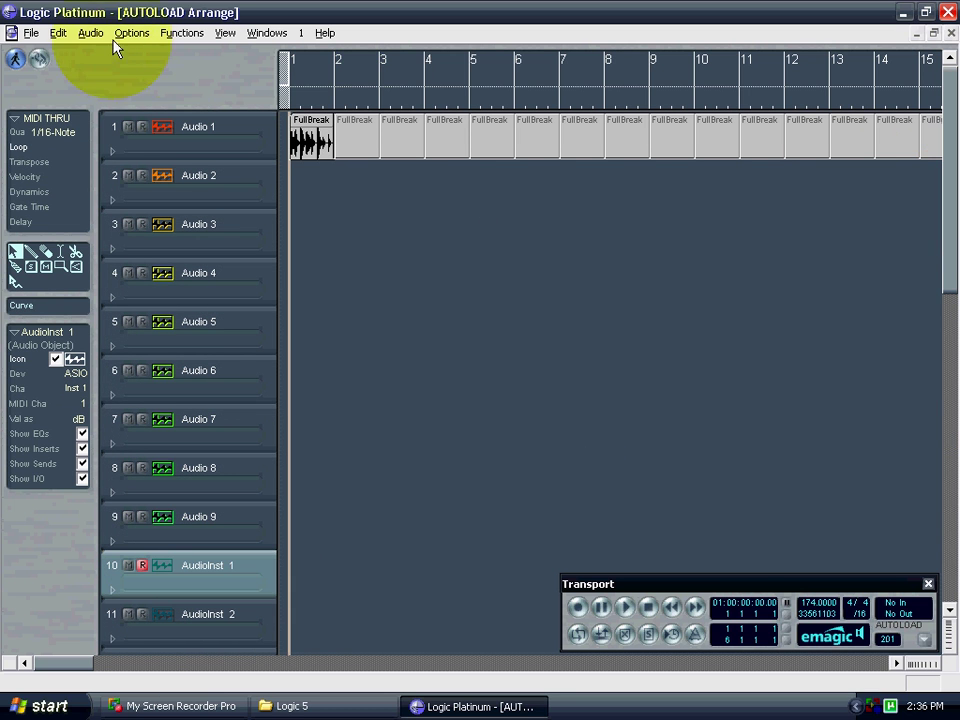
{"action": "left_click", "coordinate": [31, 33]}
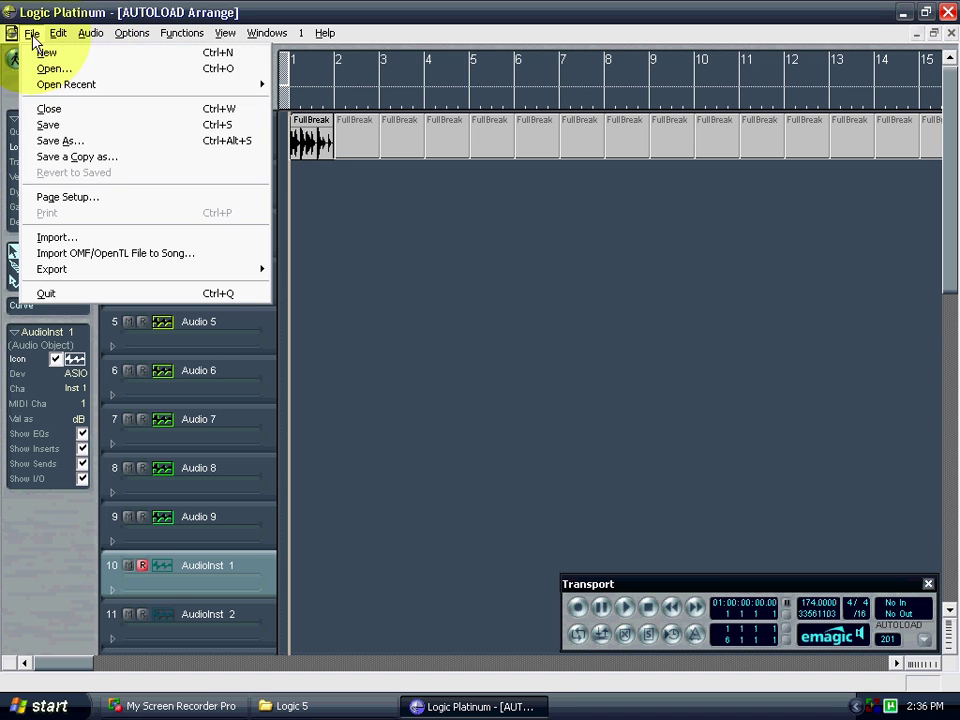
{"action": "left_click", "coordinate": [55, 140]}
{"action": "left_click", "coordinate": [128, 147]}
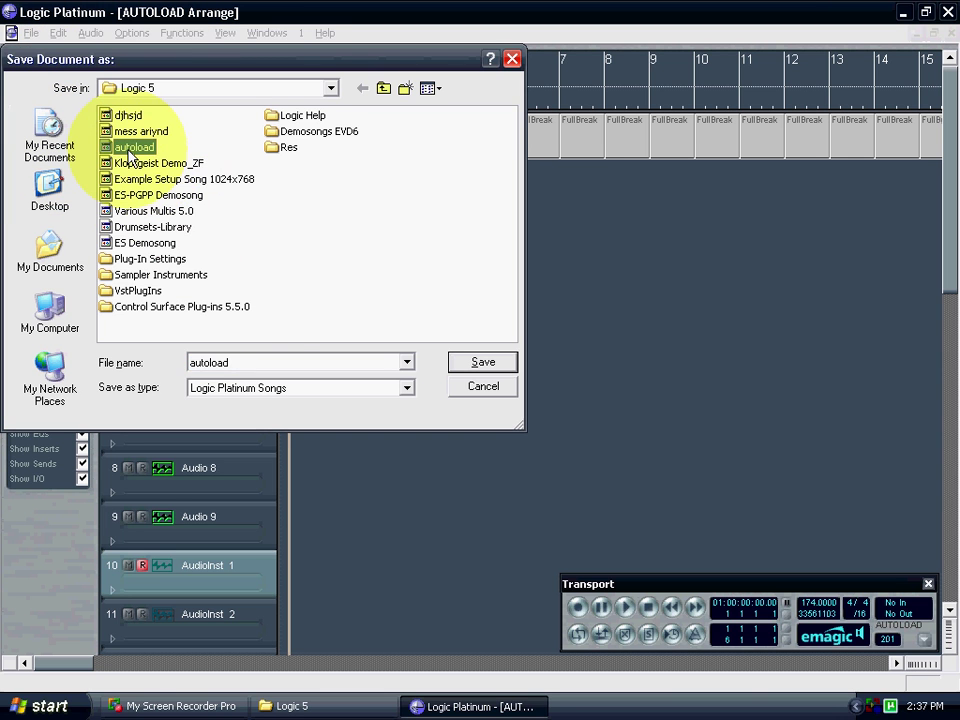
{"action": "double_click", "coordinate": [279, 364]}
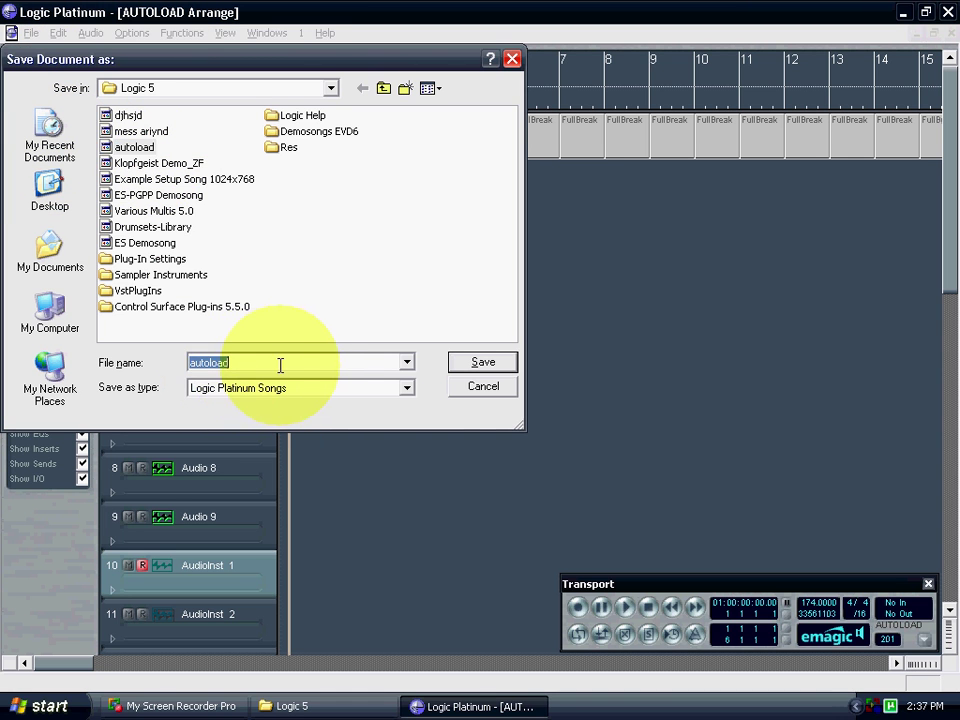
{"action": "left_click", "coordinate": [483, 387]}
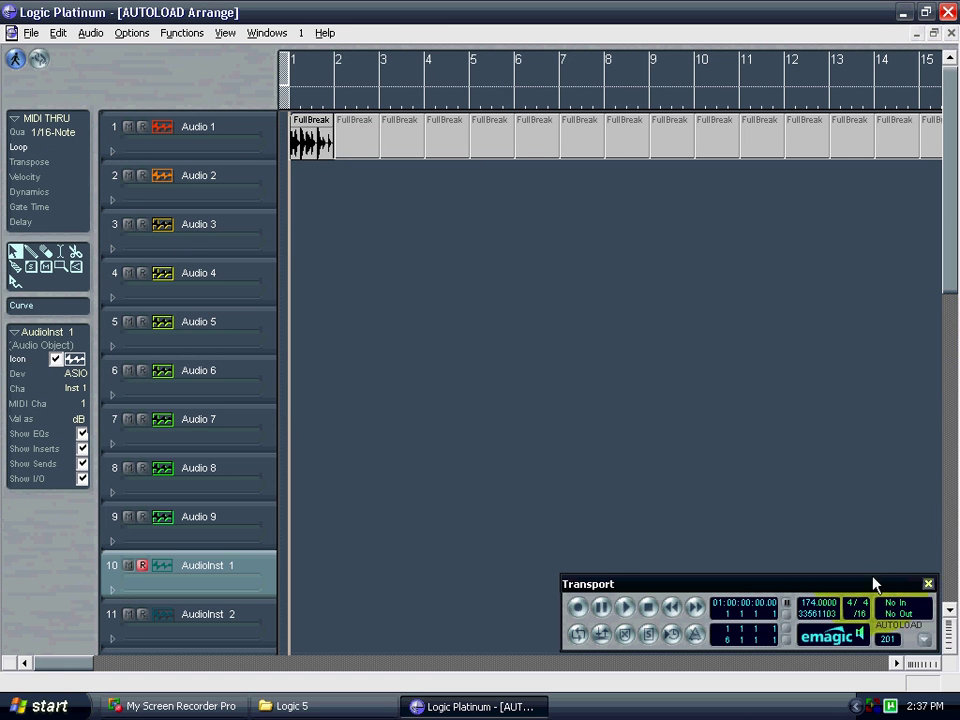
Select Audio 1 and look through the Options and Functions menus without changes
{"action": "mouse_move", "coordinate": [872, 583]}
{"action": "left_mouse_down"}
{"action": "mouse_move", "coordinate": [872, 559]}
{"action": "mouse_move", "coordinate": [866, 583]}
{"action": "left_mouse_up"}
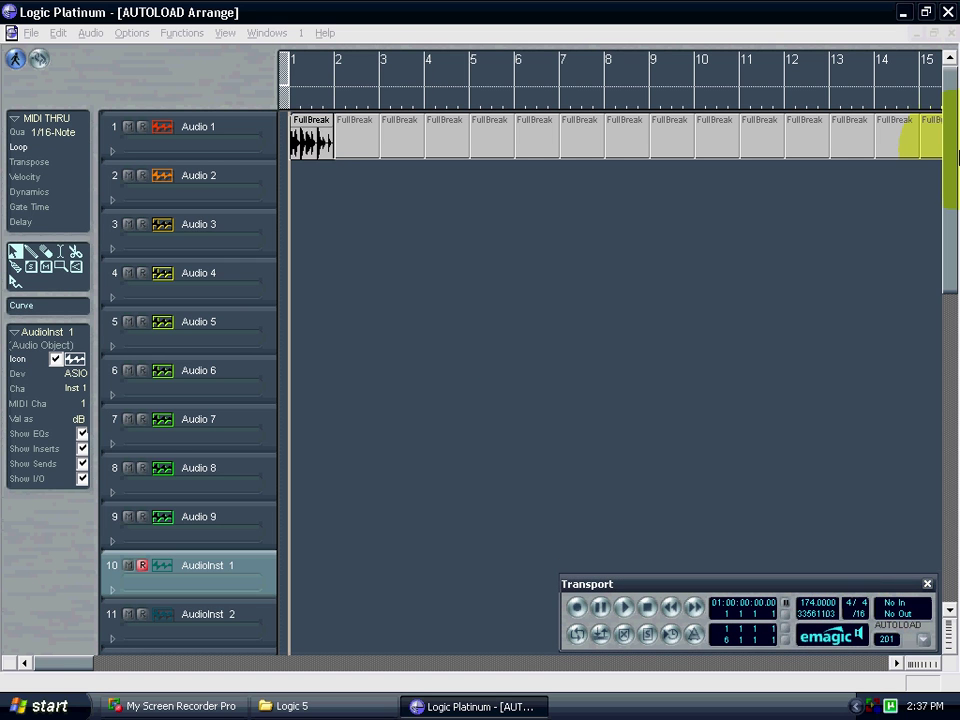
{"action": "left_click", "coordinate": [953, 137]}
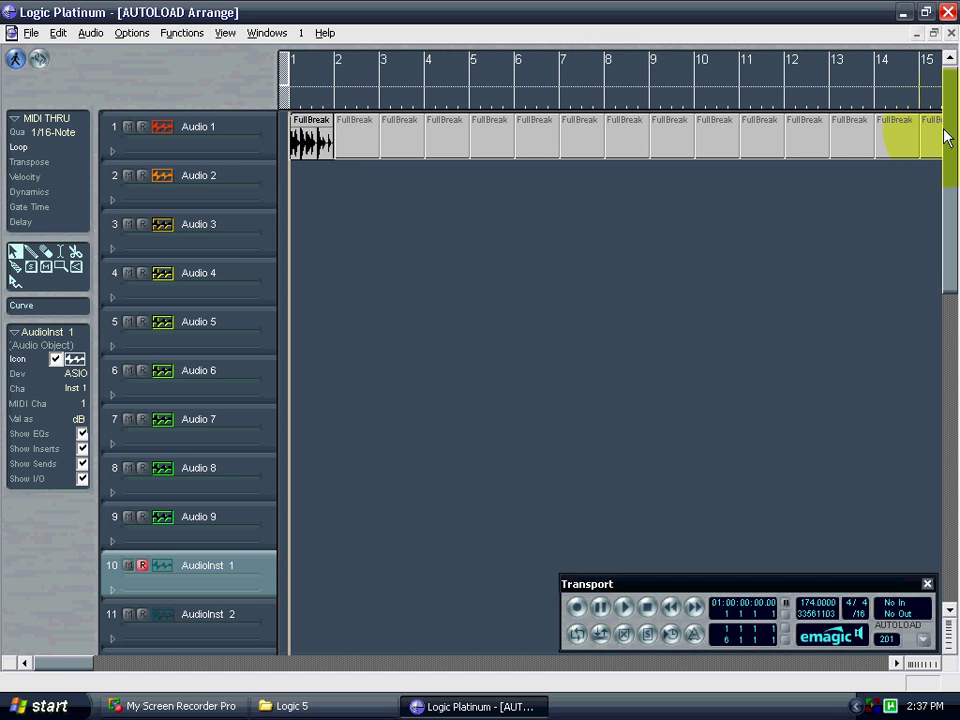
{"action": "left_click", "coordinate": [165, 118]}
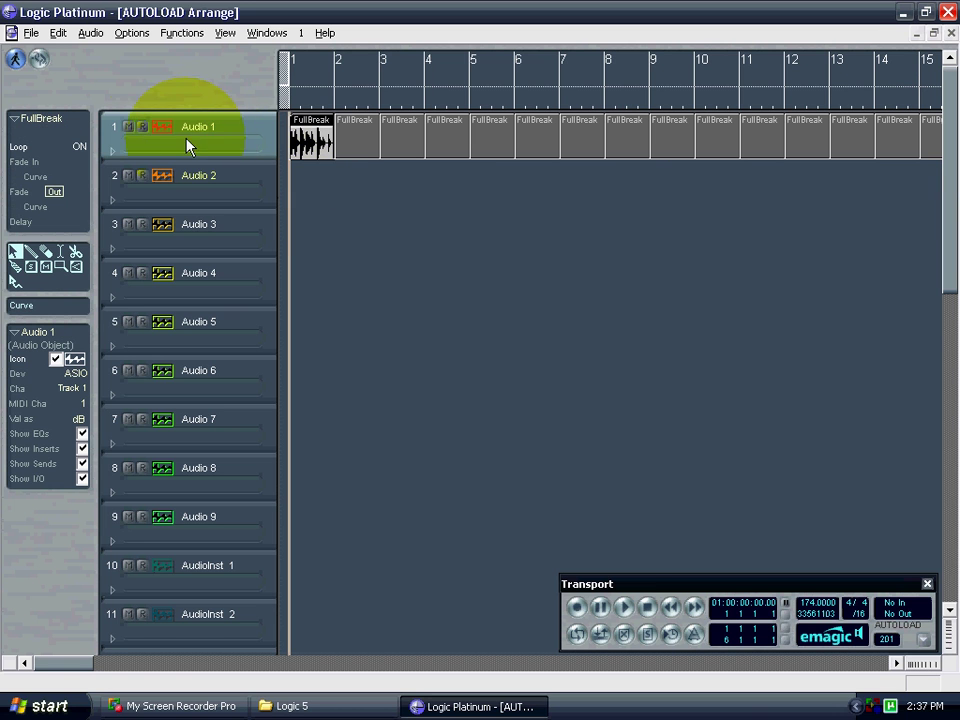
{"action": "left_click", "coordinate": [131, 33]}
{"action": "left_click", "coordinate": [484, 270]}
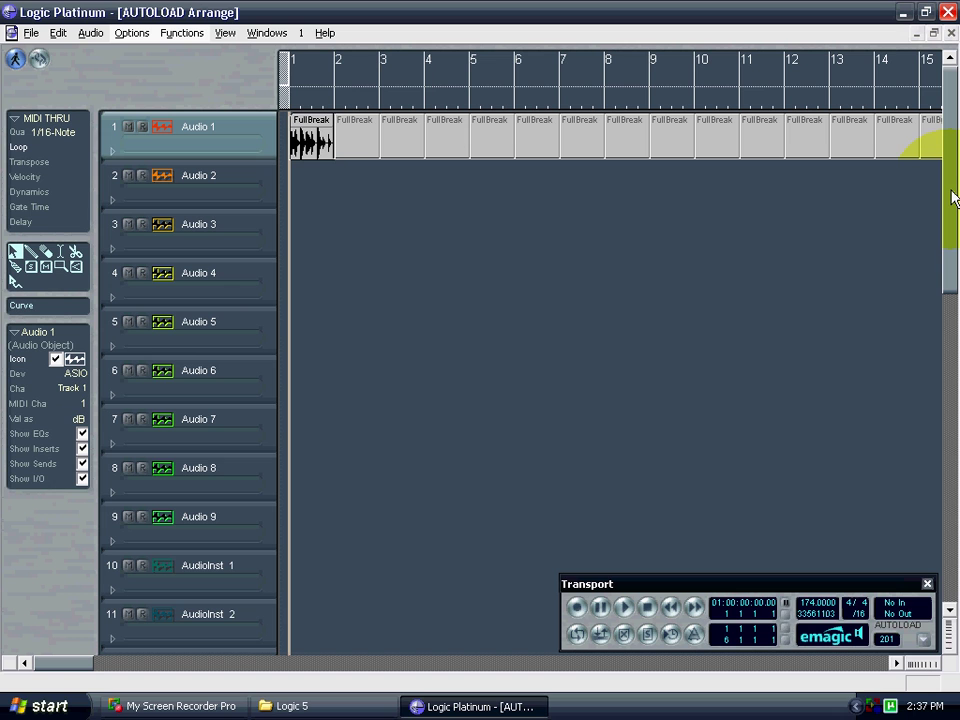
{"action": "left_click", "coordinate": [170, 34]}
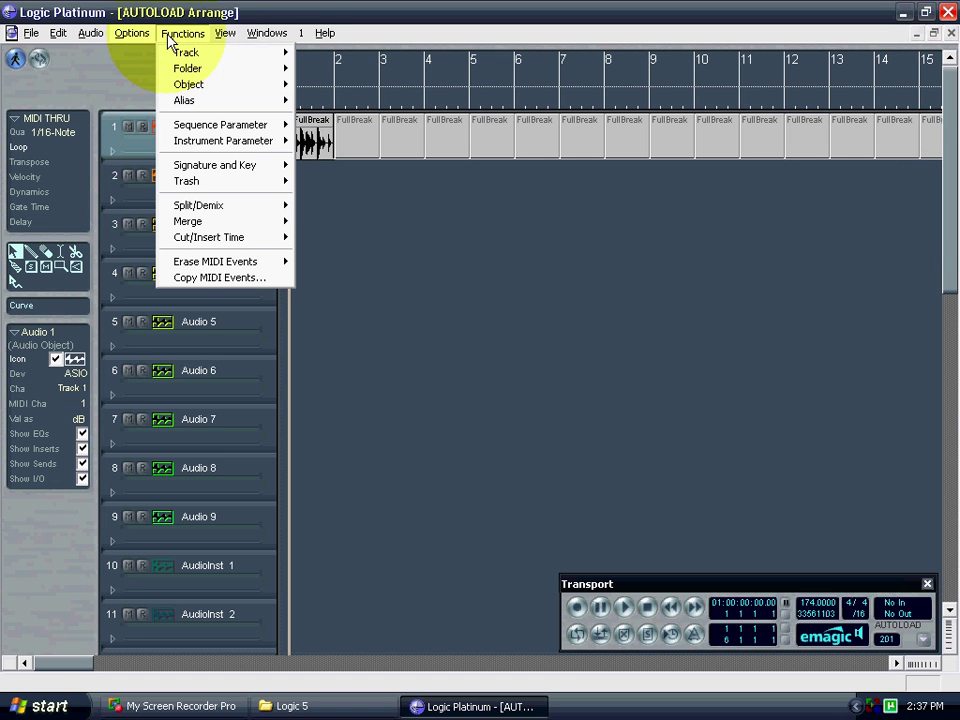
{"action": "left_click", "coordinate": [176, 18]}
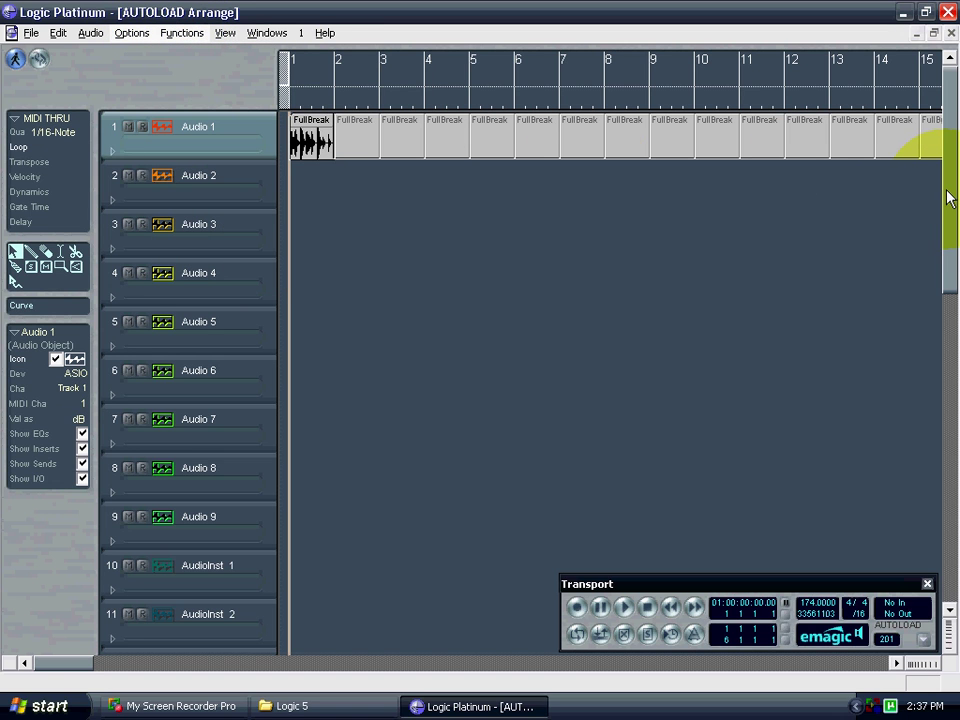
Reselect Audio 1 with its FullBreak regions and drag the Transport window left
{"action": "left_click_drag", "start_coordinate": [950, 198], "coordinate": [950, 130]}
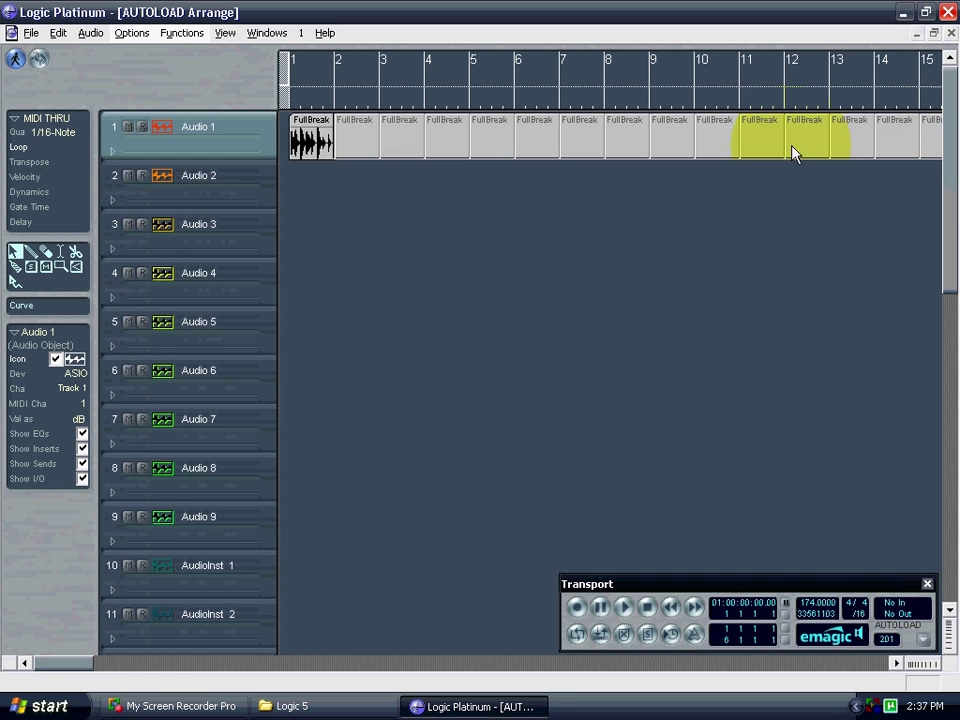
{"action": "left_click", "coordinate": [231, 176]}
{"action": "left_click", "coordinate": [219, 125]}
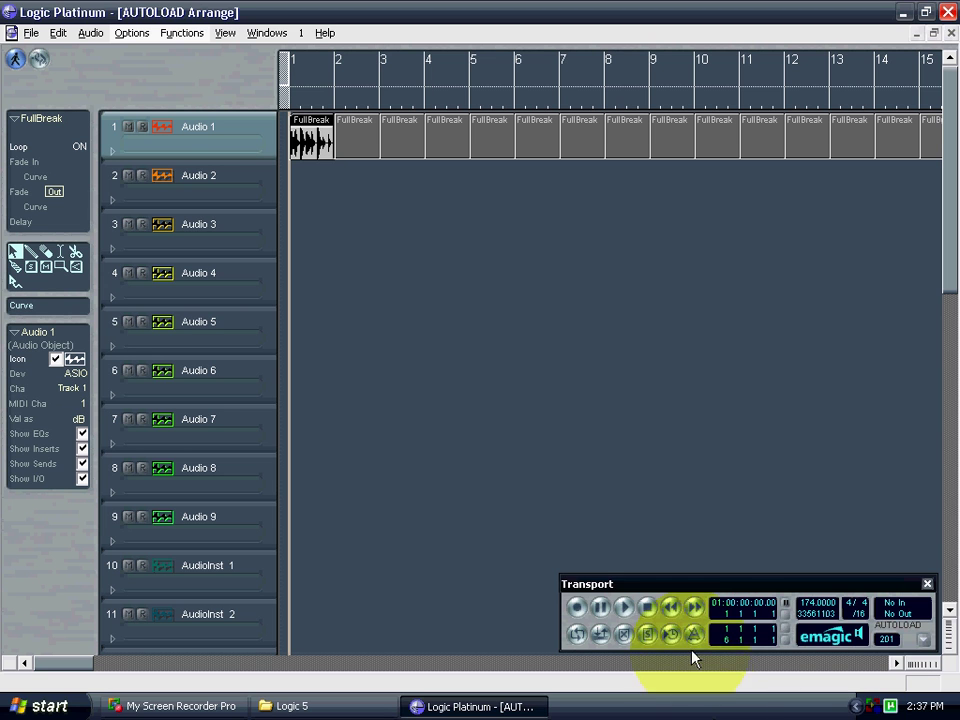
{"action": "mouse_move", "coordinate": [668, 588]}
{"action": "left_mouse_down"}
{"action": "mouse_move", "coordinate": [497, 576]}
{"action": "mouse_move", "coordinate": [657, 576]}
{"action": "mouse_move", "coordinate": [668, 591]}
{"action": "left_mouse_up"}
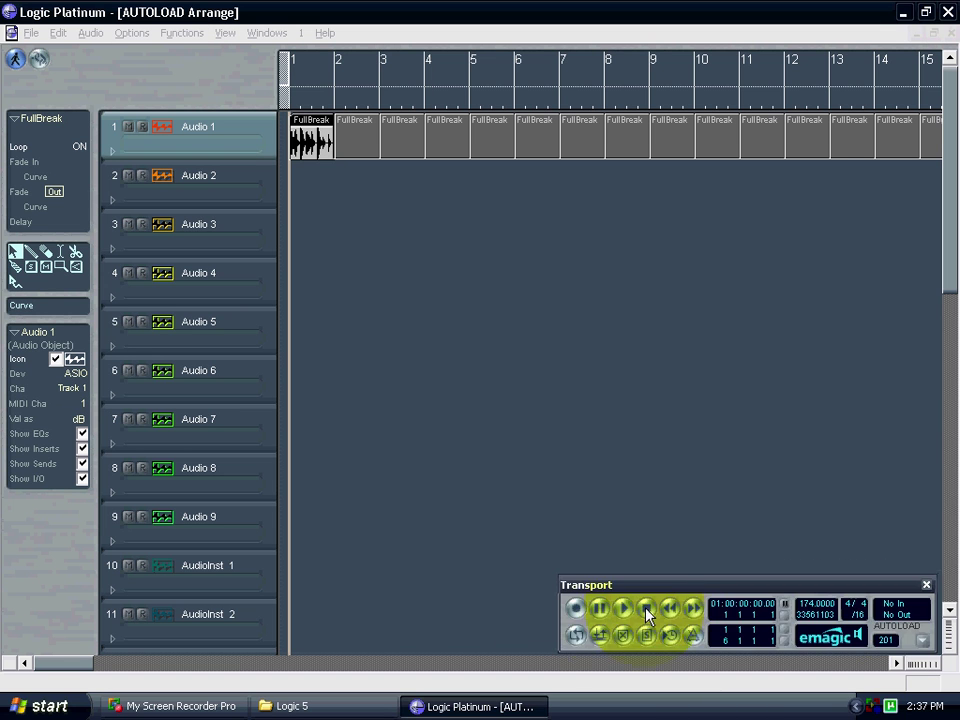